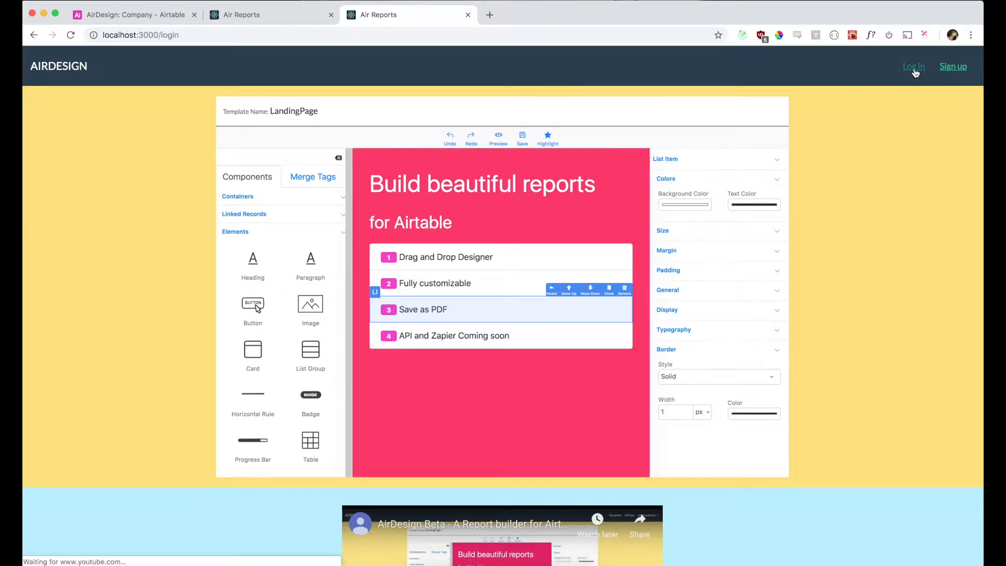
# Log in to AirDesign with the account email and password.
pyautogui.click(497, 171)
pyautogui.write('a1')
pyautogui.press('Down')
pyautogui.press('Return')
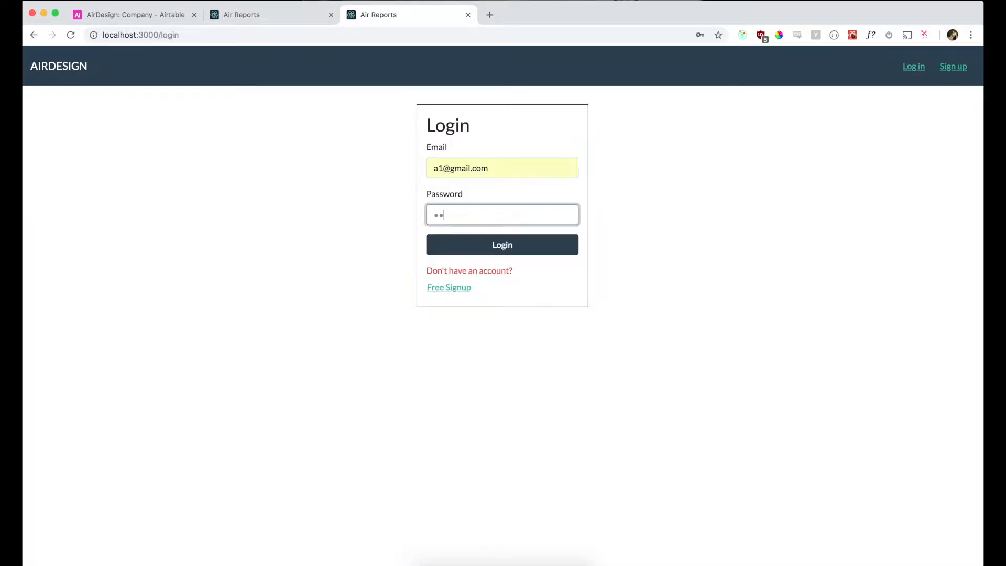
pyautogui.press('Return')
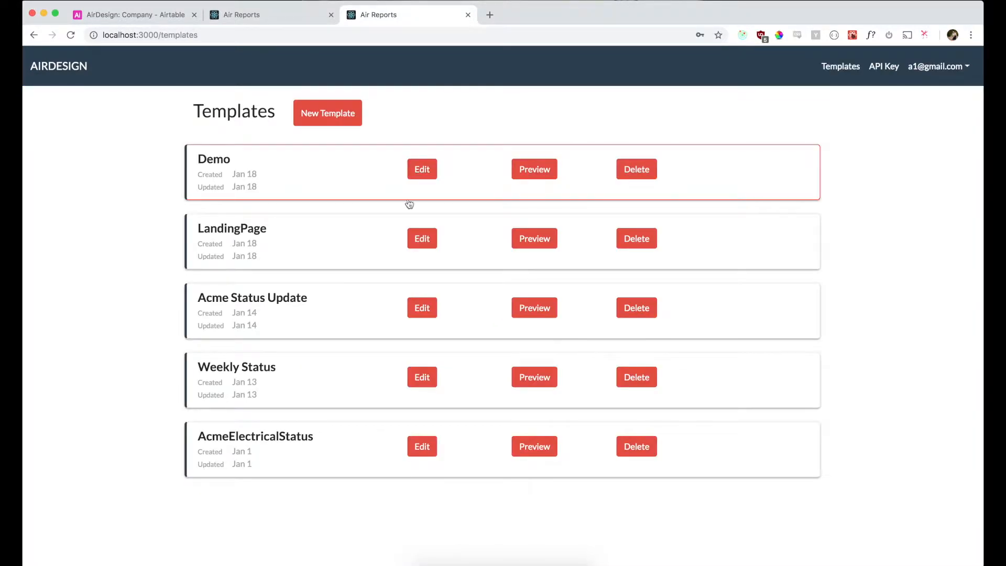
# Create a new template named "Tables" and open it in the designer.
pyautogui.click(330, 116)
pyautogui.click(315, 143)
pyautogui.write('Tables')
pyautogui.click(203, 184)
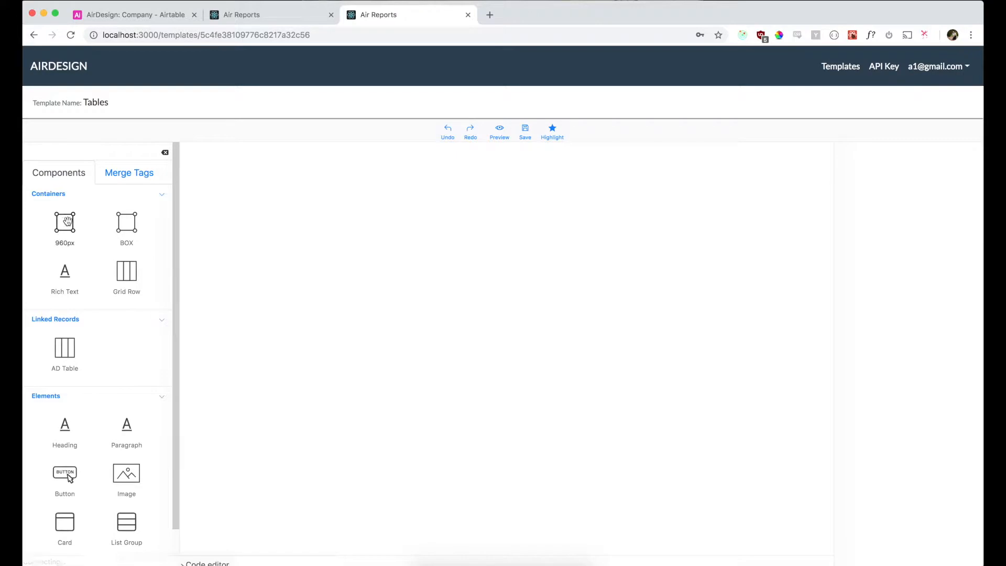
# Add a 960px container to the empty page and place a heading reading "Company Records" inside it.
pyautogui.moveTo(65, 222); pyautogui.dragTo(297, 198)
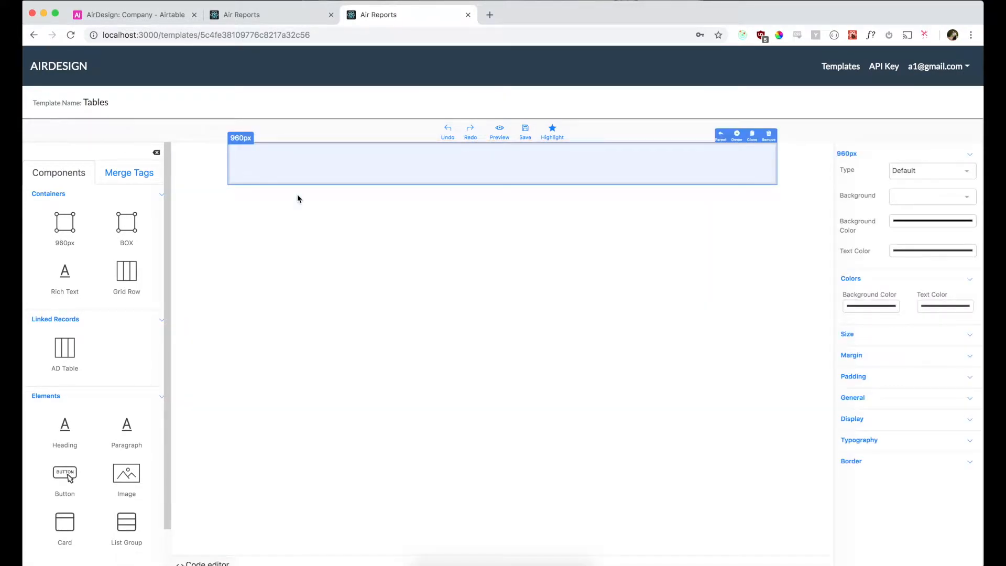
pyautogui.moveTo(64, 443); pyautogui.dragTo(266, 158)
pyautogui.doubleClick(266, 157)
pyautogui.write('Company Records')
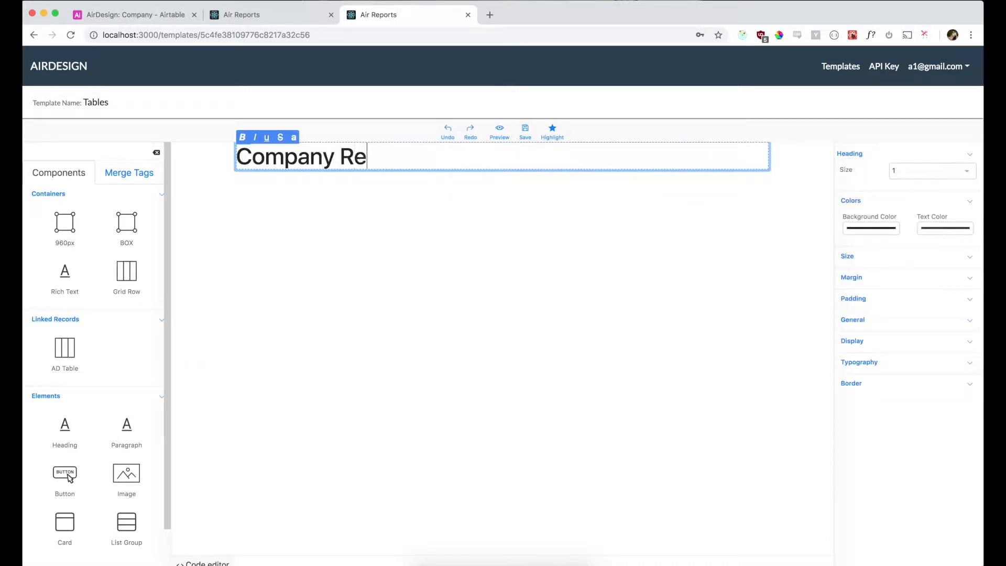
pyautogui.click(306, 210)
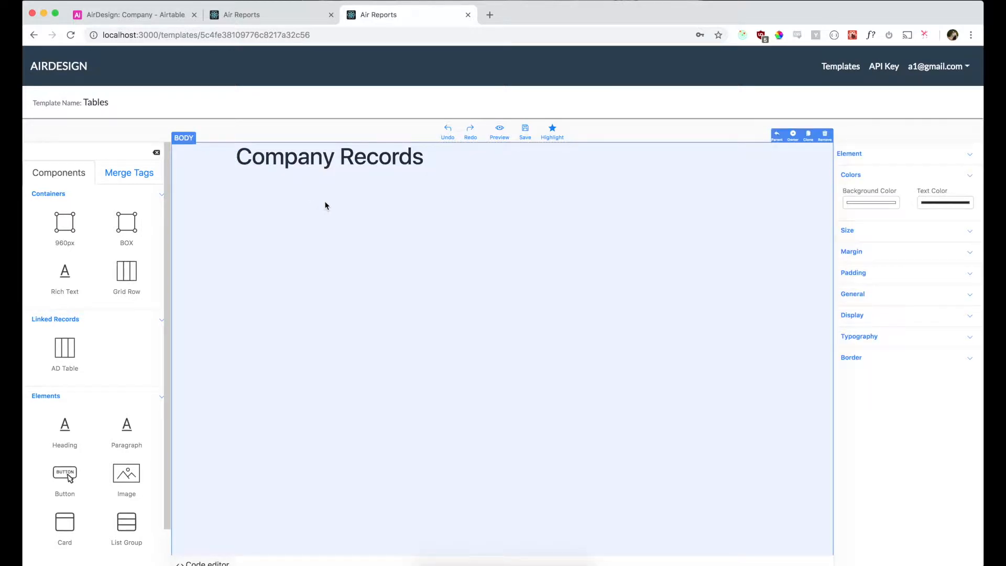
# View the Company table in Airtable, then return to the template and place an AD Table under the Company Records heading.
pyautogui.click(154, 19)
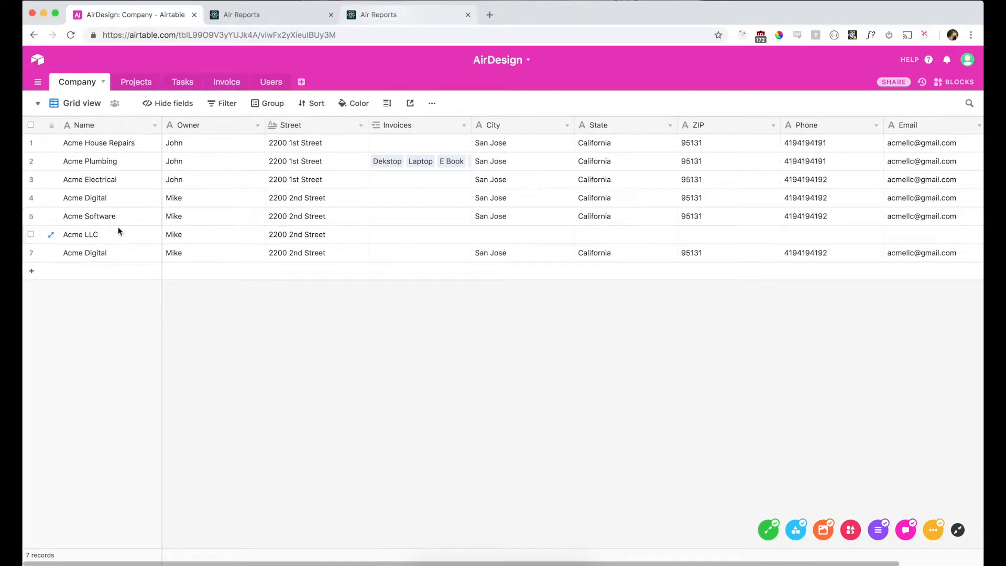
pyautogui.click(401, 15)
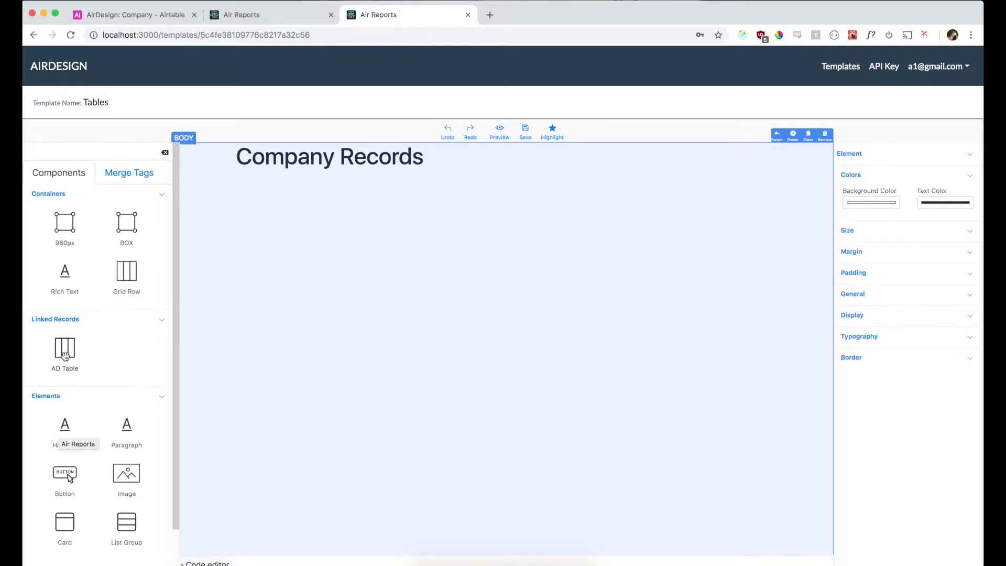
pyautogui.moveTo(65, 356); pyautogui.dragTo(304, 170)
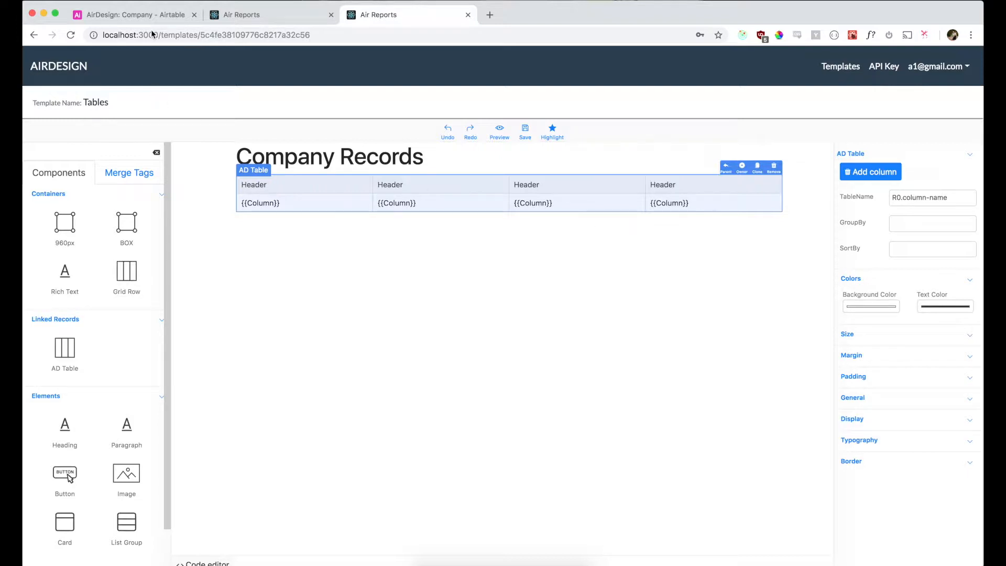
# Check the Company column names in Airtable and set the AD Table's first data cell in the template to {{Name}}.
pyautogui.click(149, 14)
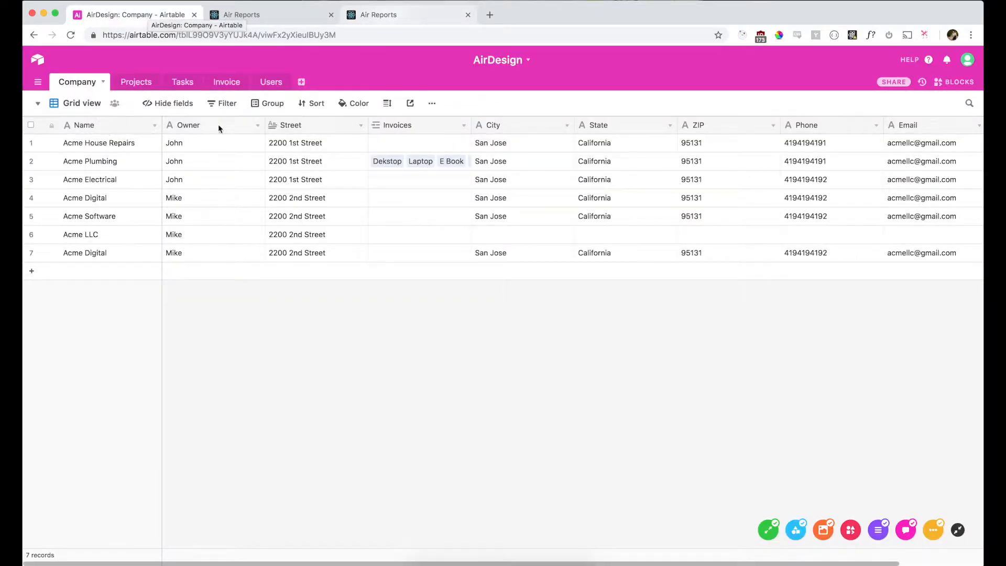
pyautogui.click(415, 15)
pyautogui.click(265, 204)
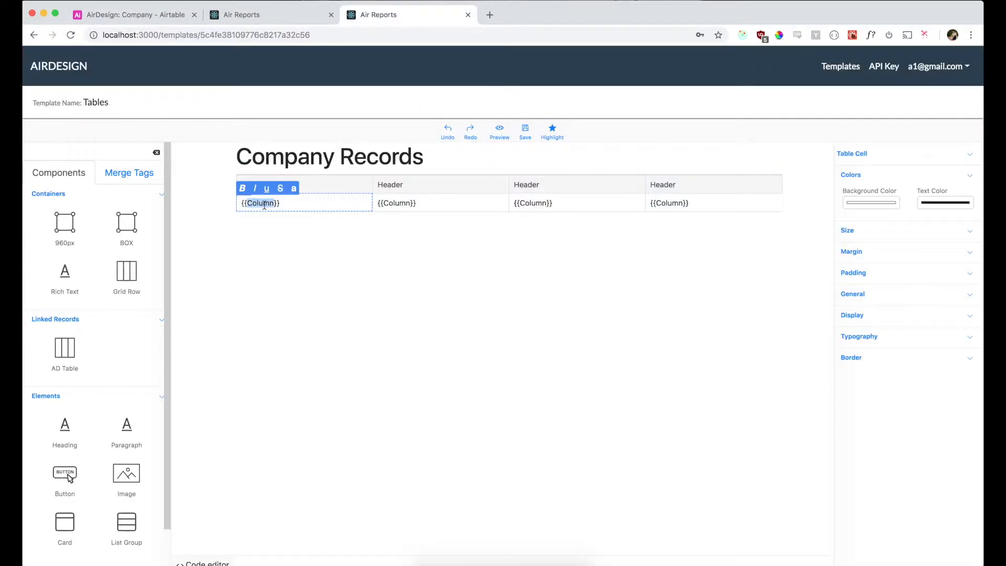
pyautogui.doubleClick(263, 203)
pyautogui.write('Name')
pyautogui.click(359, 244)
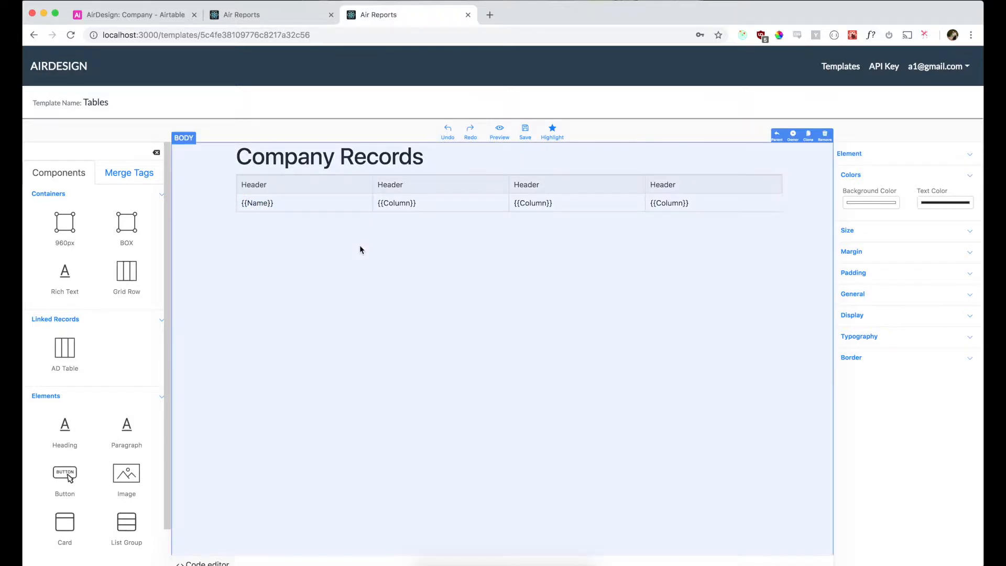
# Set the AD Table's second data cell to {{Owner}}.
pyautogui.click(402, 204)
pyautogui.click(401, 203)
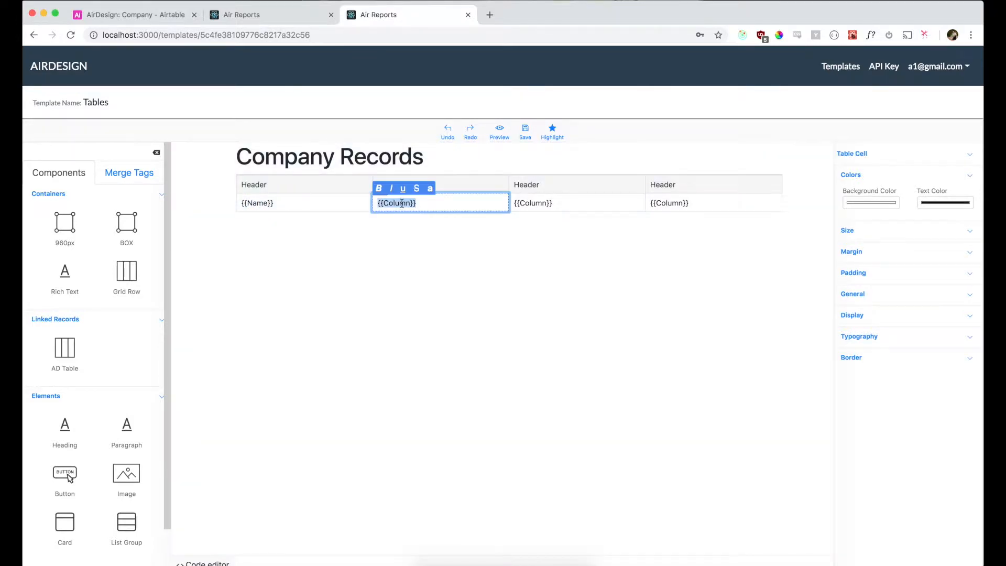
pyautogui.doubleClick(401, 203)
pyautogui.write('Owner')
pyautogui.click(427, 264)
# Rename the table's first two column headers to NAME and OWNER, and save the template.
pyautogui.click(251, 185)
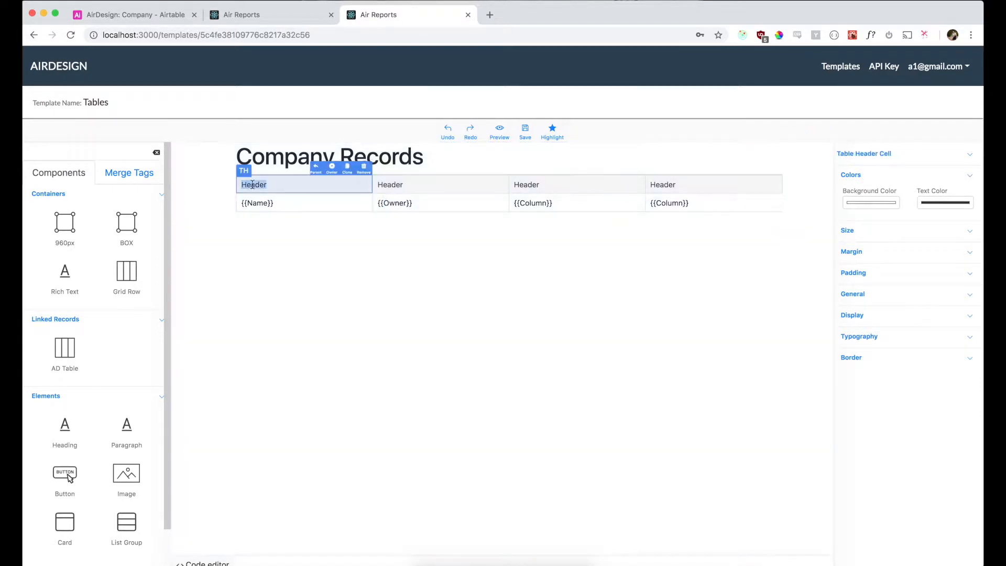
pyautogui.doubleClick(252, 185)
pyautogui.write('NAME')
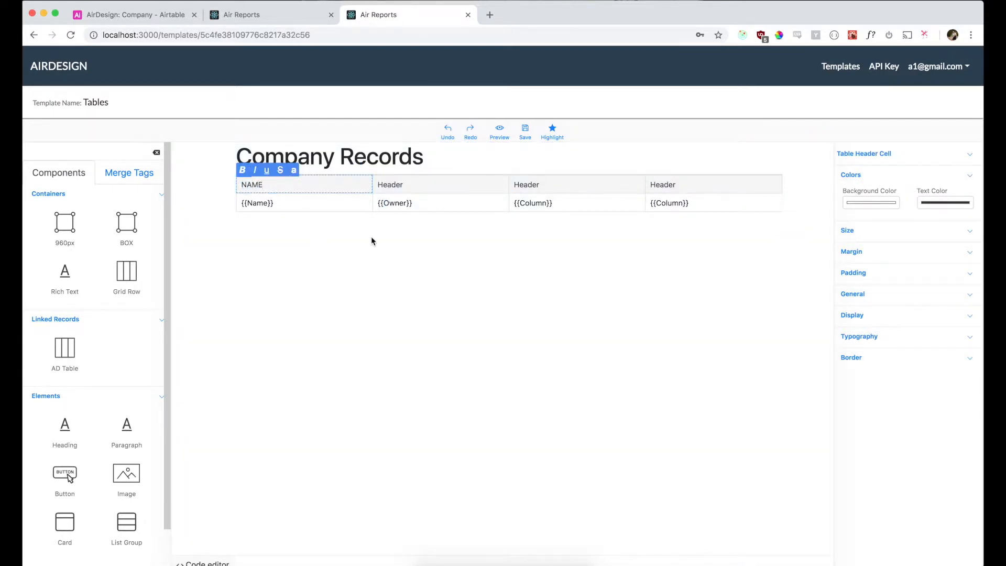
pyautogui.click(361, 270)
pyautogui.click(391, 183)
pyautogui.doubleClick(391, 184)
pyautogui.write('OWNER')
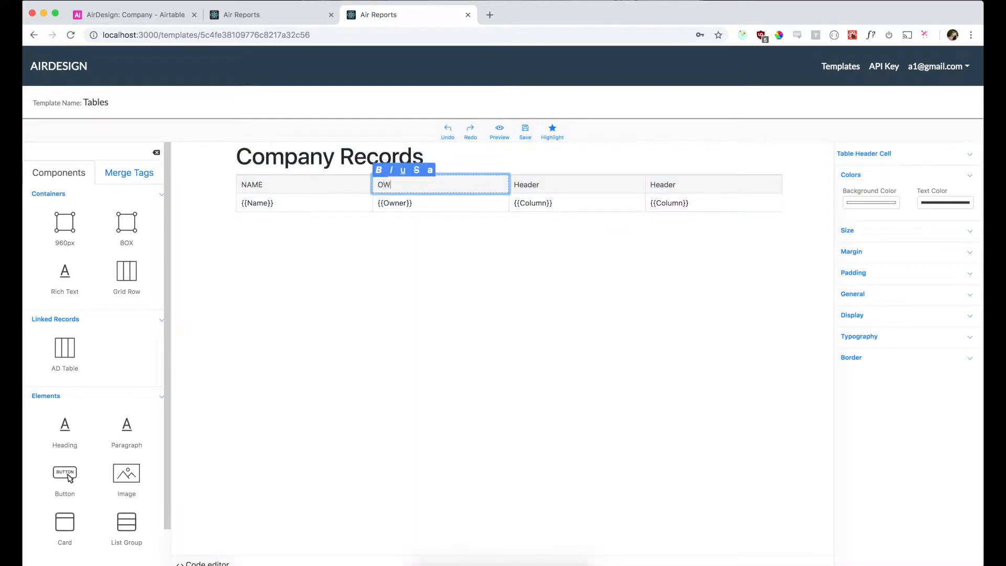
pyautogui.click(531, 288)
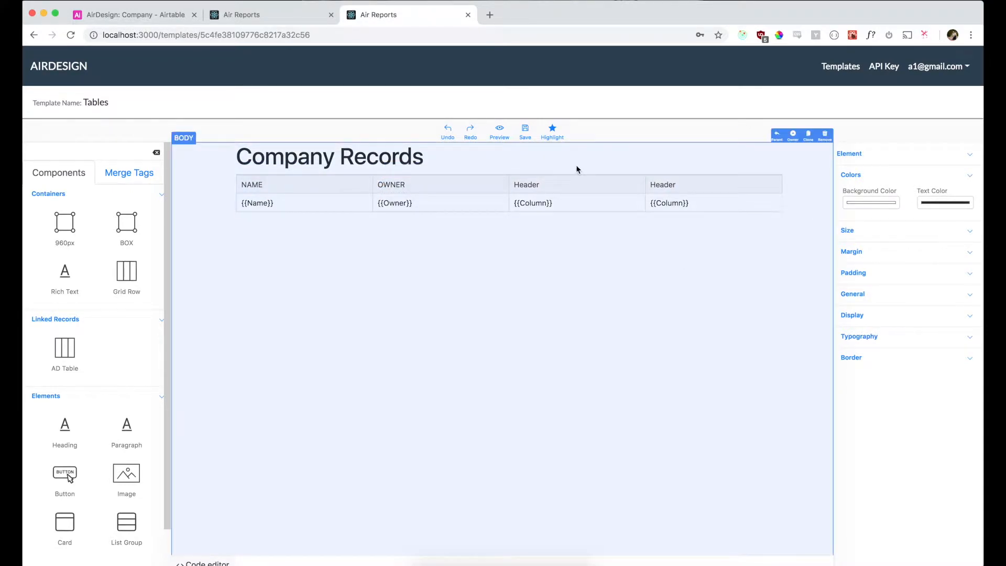
pyautogui.click(525, 134)
# Move the selection from a data cell up to the whole AD Table and set its TableName to R0.
pyautogui.click(598, 208)
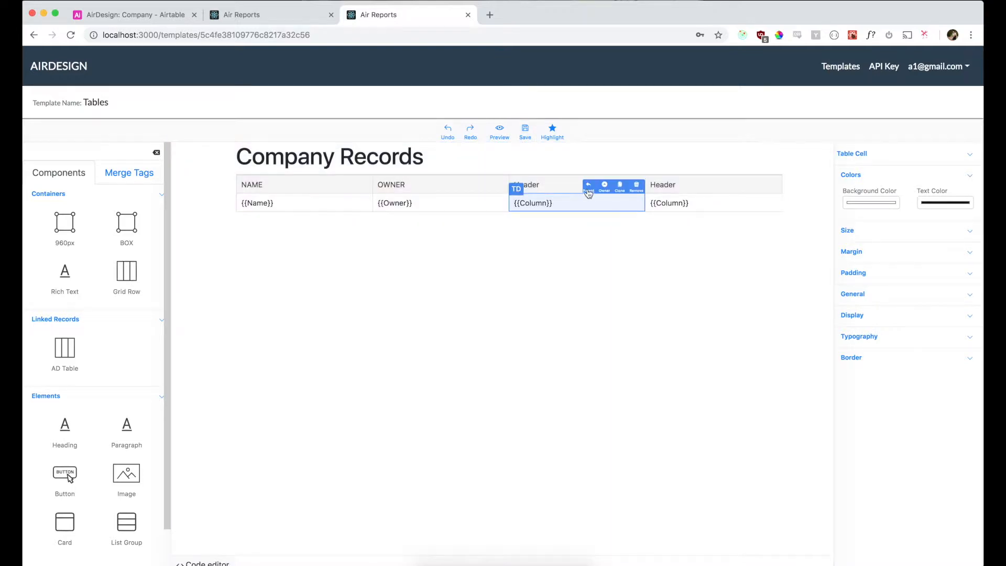
pyautogui.click(588, 188)
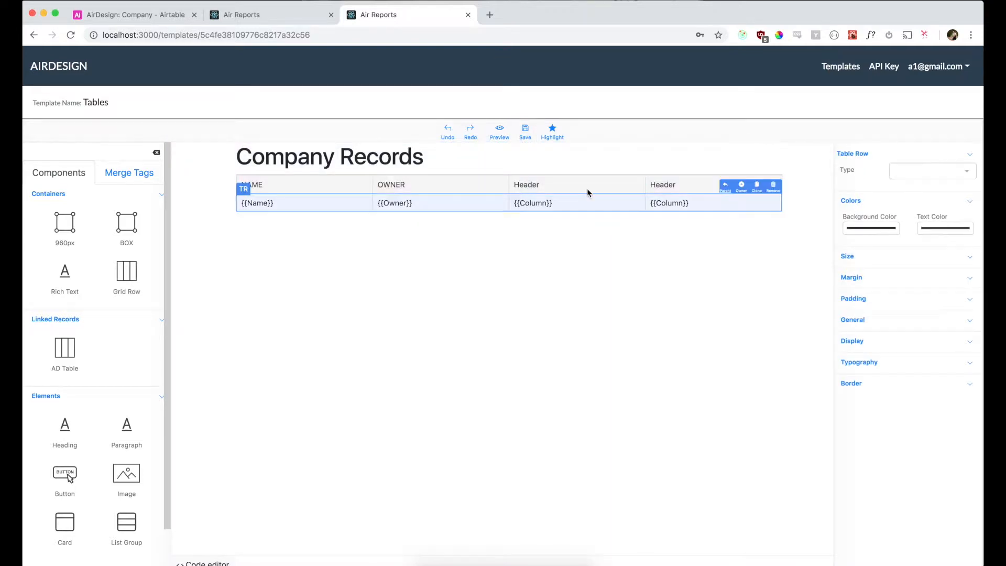
pyautogui.click(727, 187)
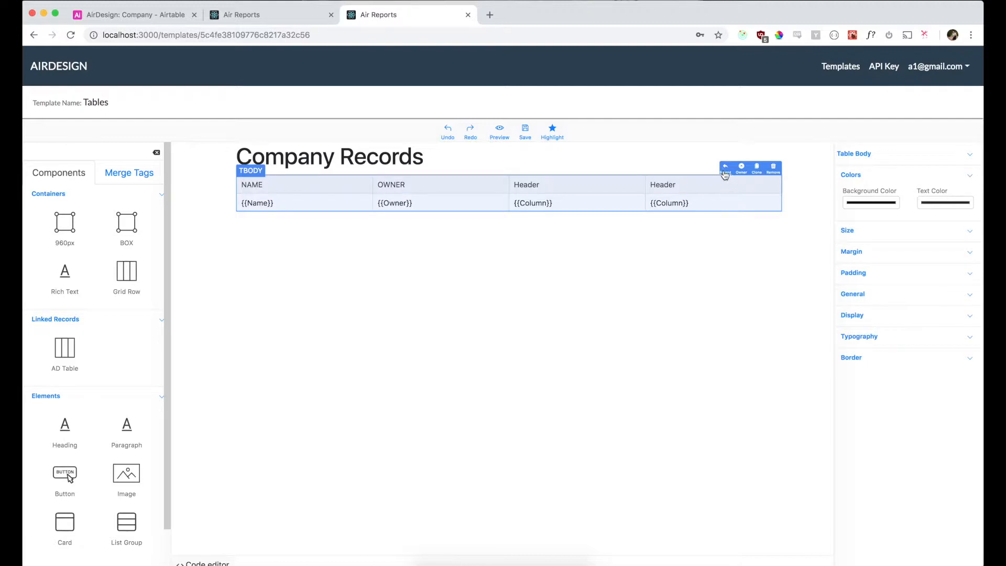
pyautogui.click(726, 173)
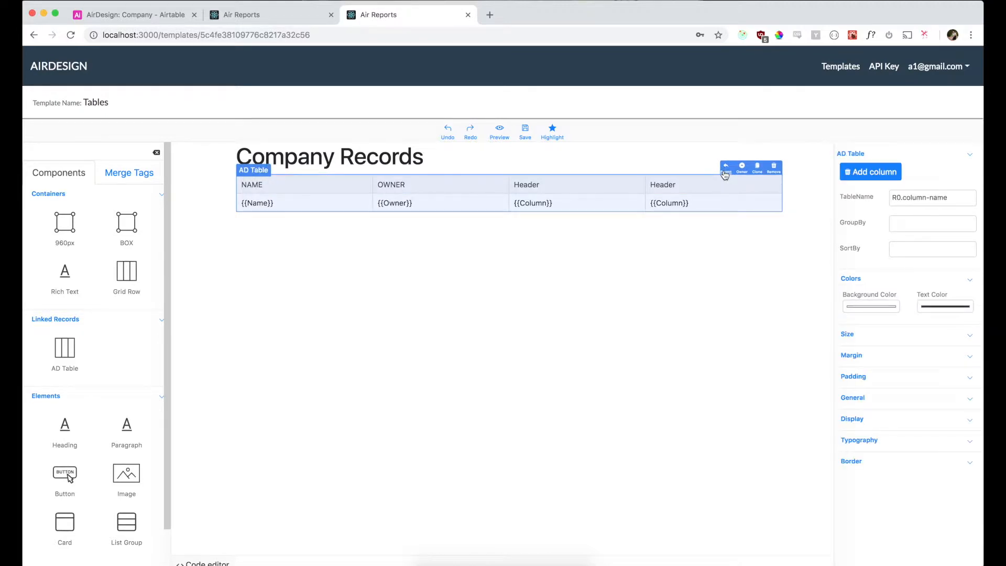
pyautogui.tripleClick(901, 196)
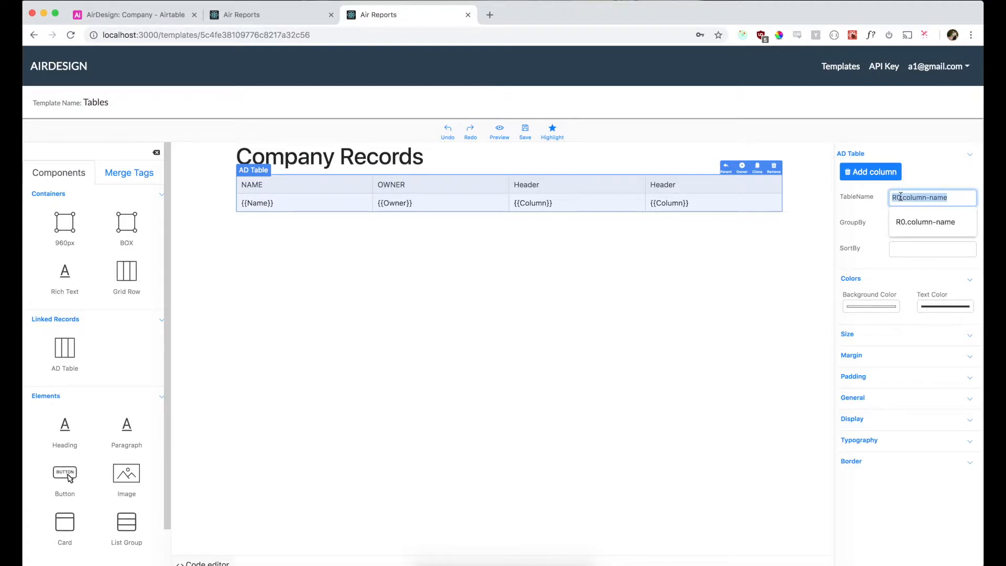
pyautogui.write('R0')
pyautogui.click(690, 273)
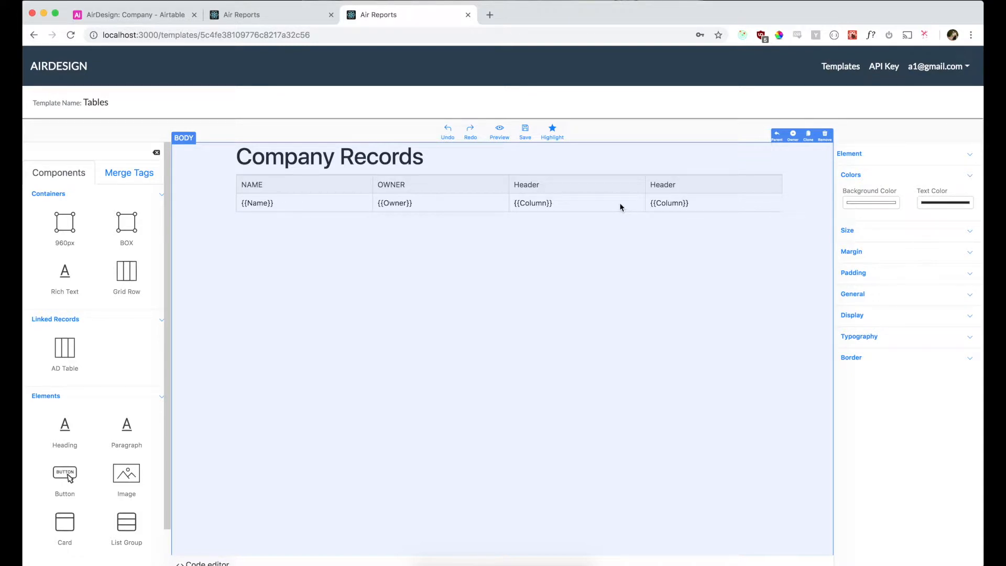
# Reselect the whole AD Table starting from a data cell and review its TableName setting.
pyautogui.click(620, 203)
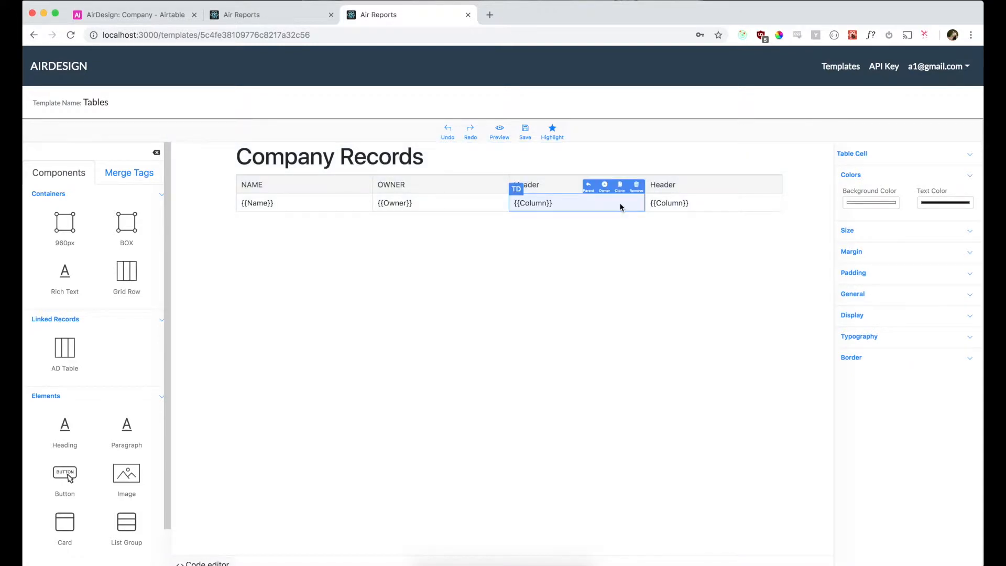
pyautogui.click(591, 190)
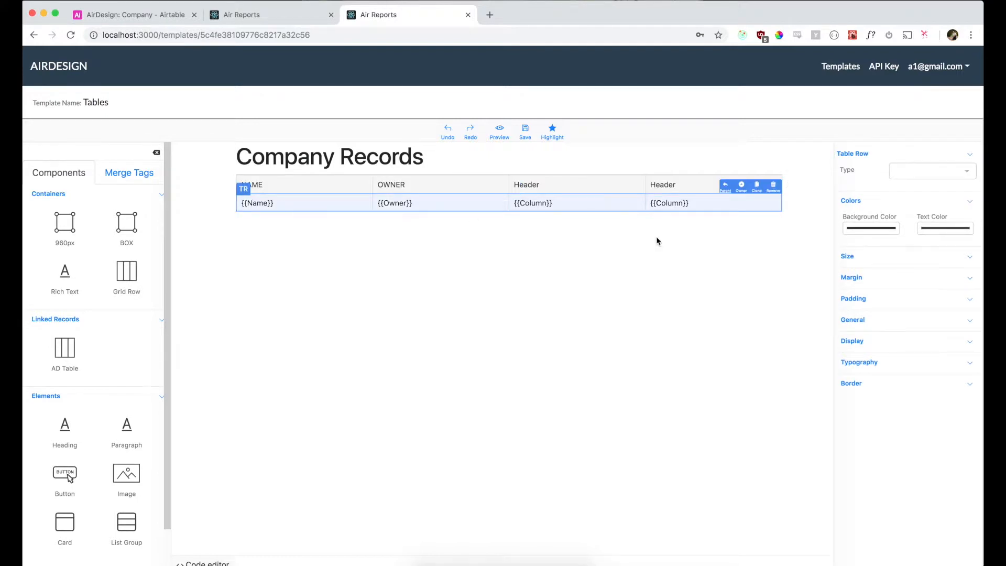
pyautogui.click(727, 191)
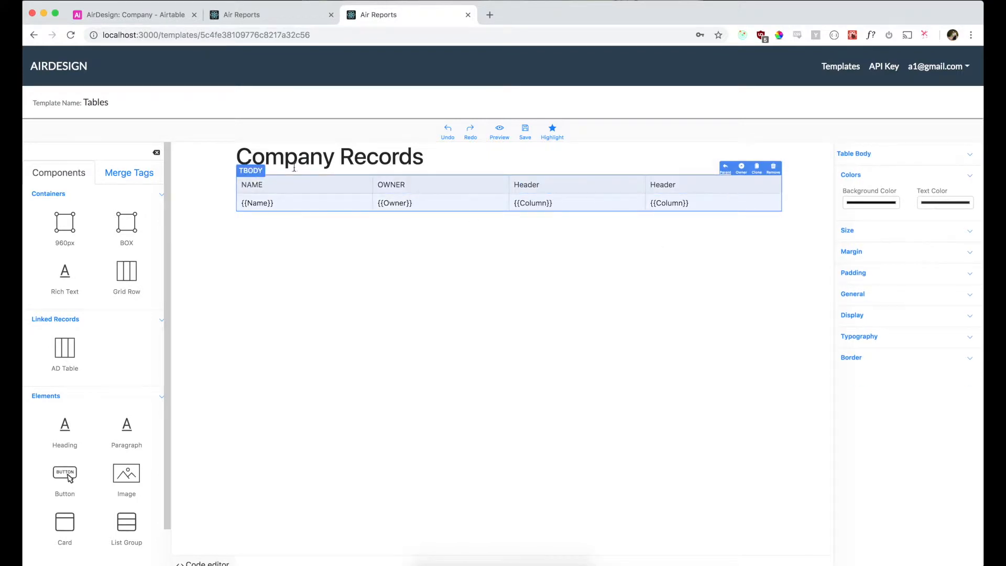
pyautogui.click(726, 168)
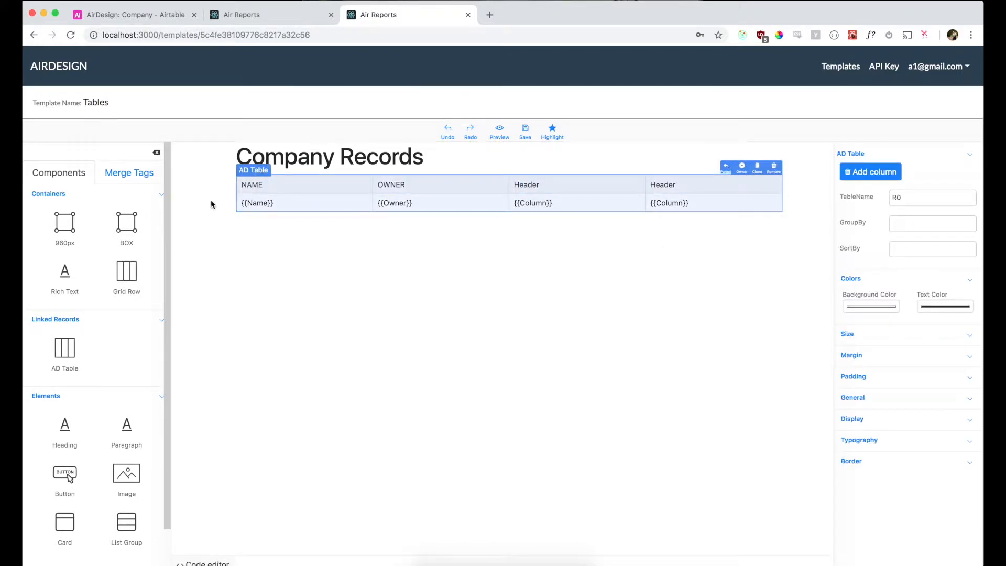
pyautogui.click(909, 199)
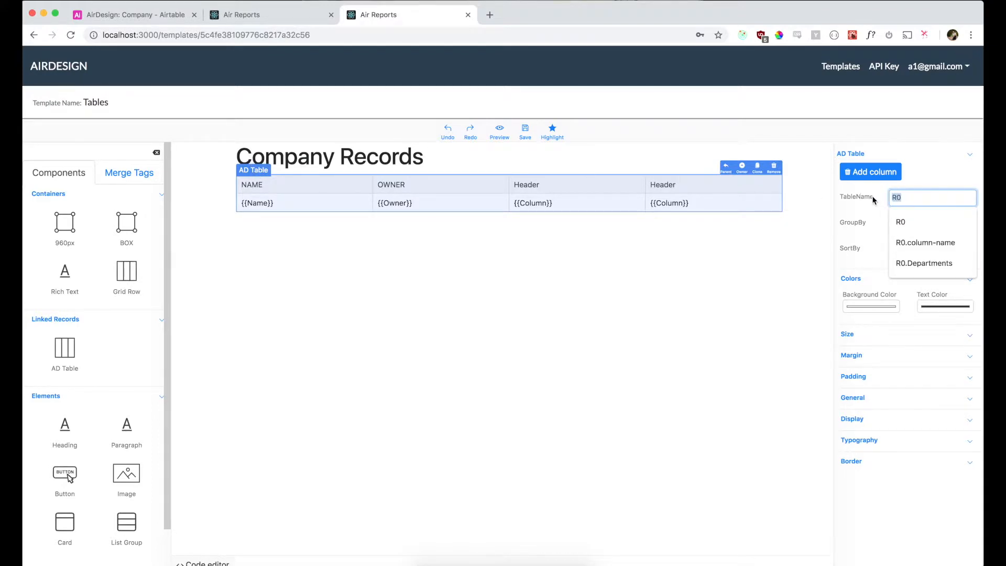
pyautogui.click(905, 191)
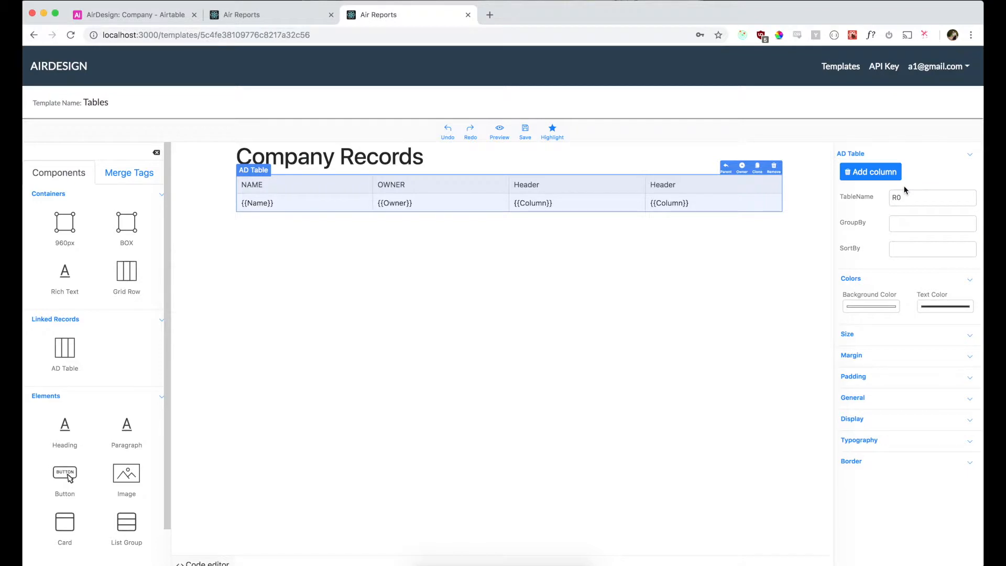
# Save the Tables template and open its report preview.
pyautogui.click(523, 135)
pyautogui.click(331, 15)
pyautogui.click(498, 128)
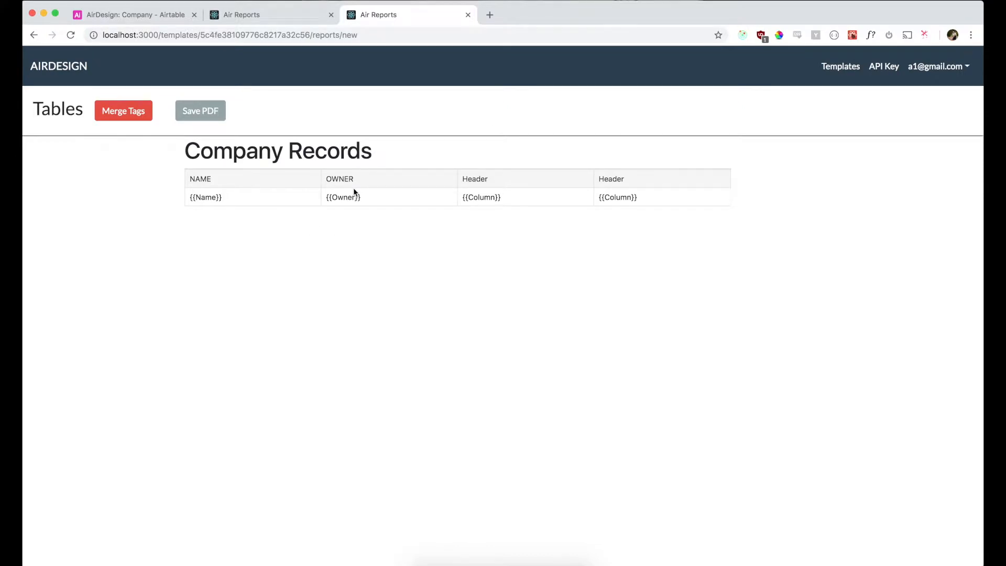
# Assign the R0 merge tag to the entire Company table and return to the report preview.
pyautogui.click(138, 111)
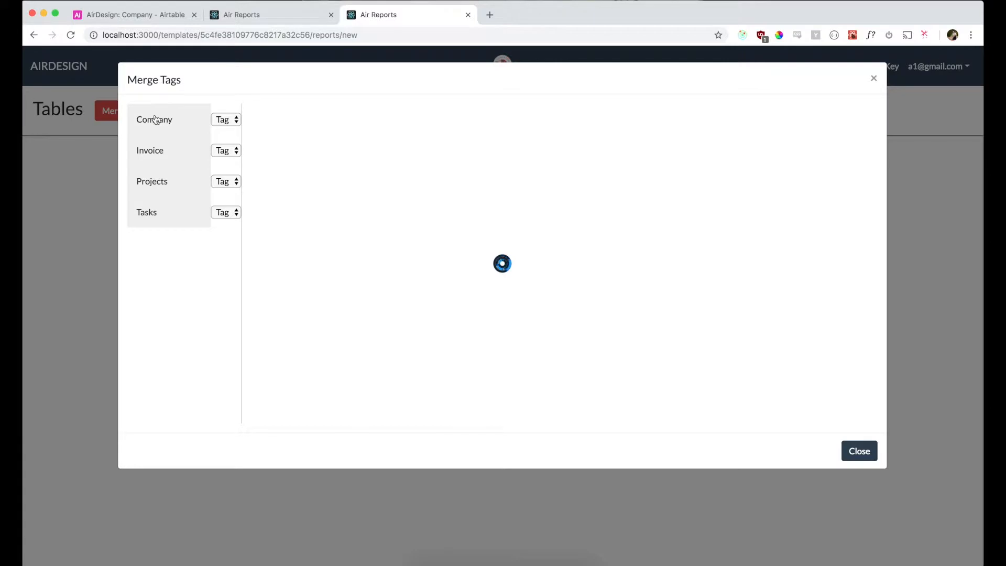
pyautogui.click(155, 120)
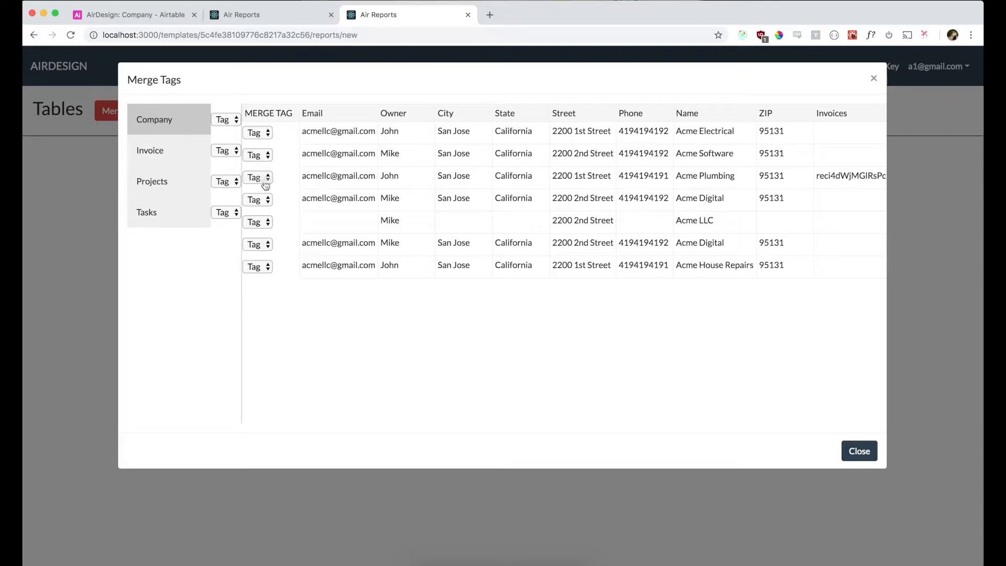
pyautogui.click(223, 120)
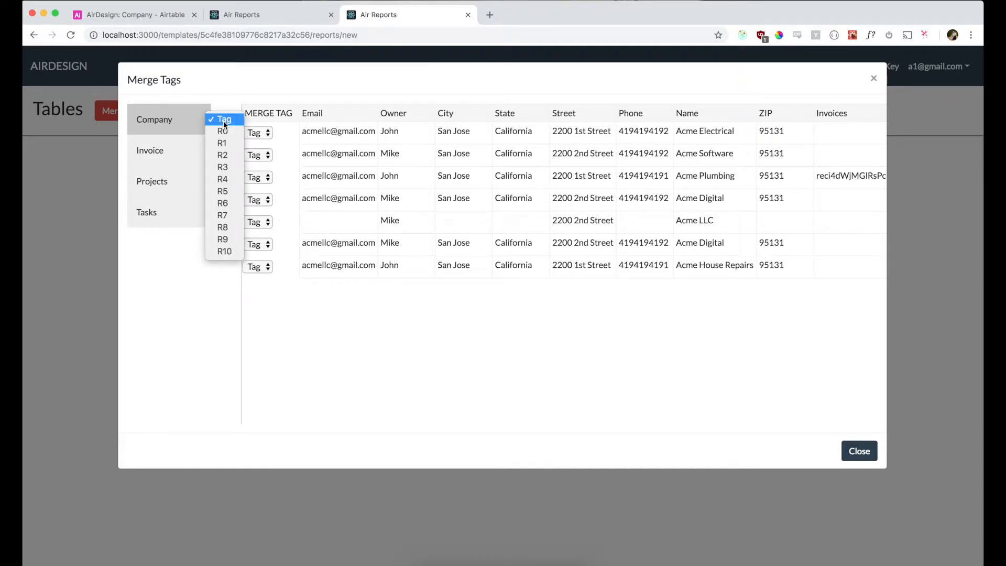
pyautogui.click(225, 131)
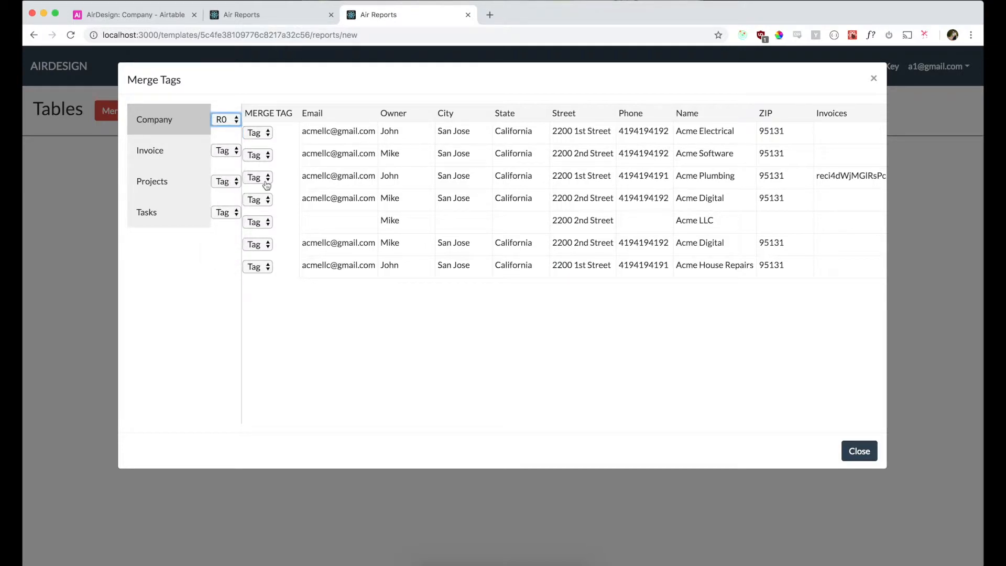
pyautogui.click(859, 451)
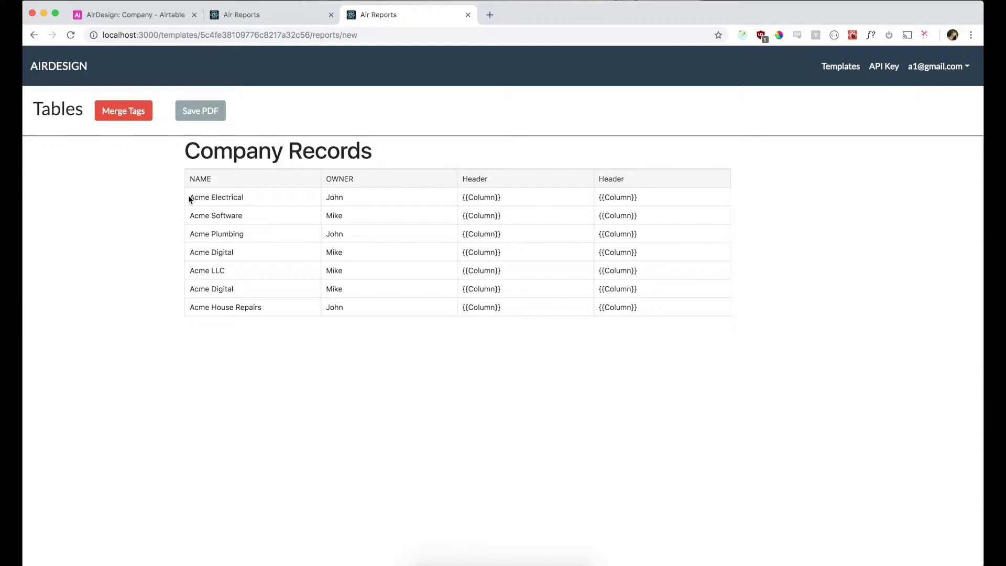
# Examine the merged Company rows and the third-column placeholder in the report preview.
pyautogui.moveTo(187, 195); pyautogui.dragTo(651, 309)
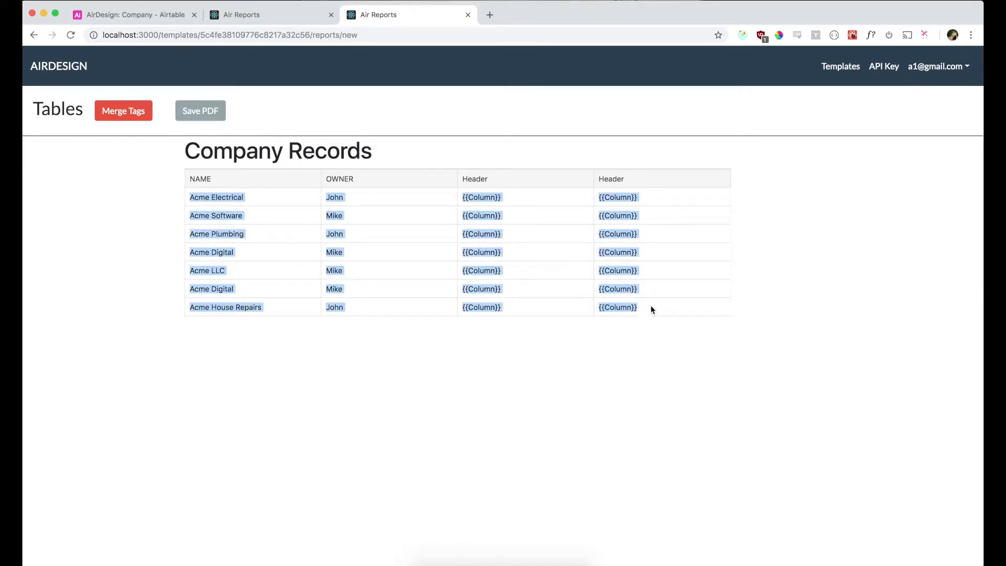
pyautogui.click(651, 310)
pyautogui.moveTo(463, 201); pyautogui.dragTo(511, 197)
pyautogui.click(511, 198)
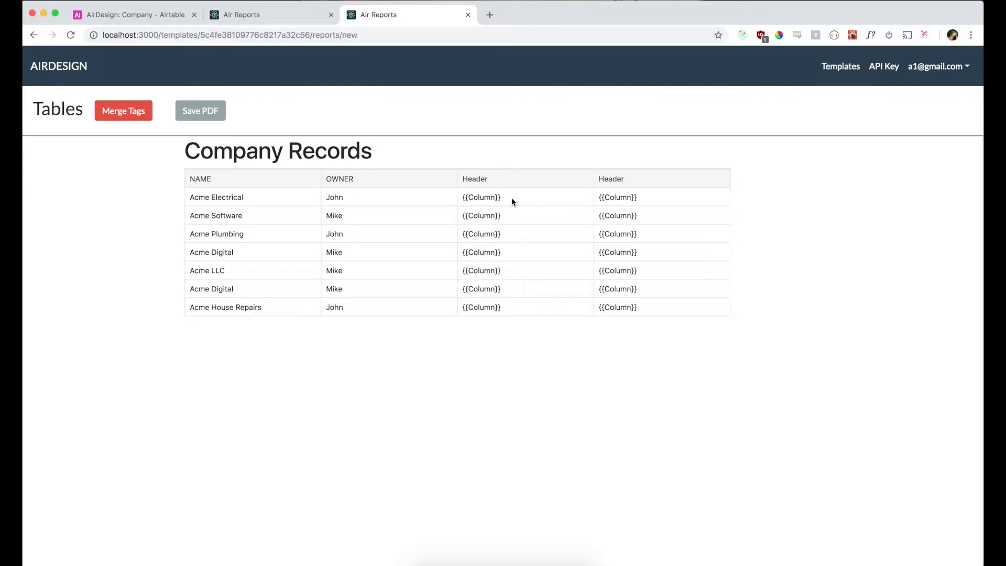
# Return to the template editor and set the background color of the {{Name}} data cell to 999999.
pyautogui.click(284, 15)
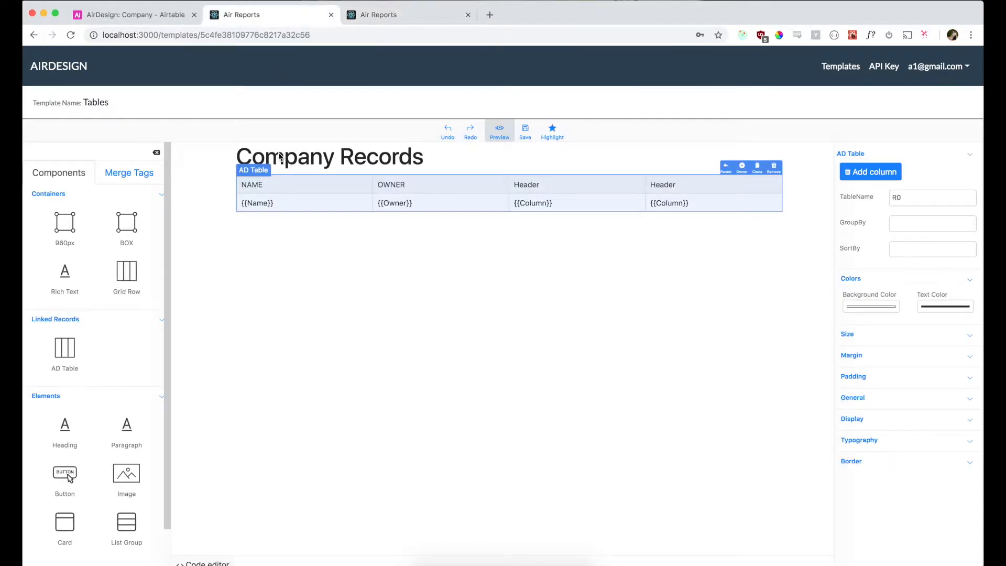
pyautogui.click(291, 200)
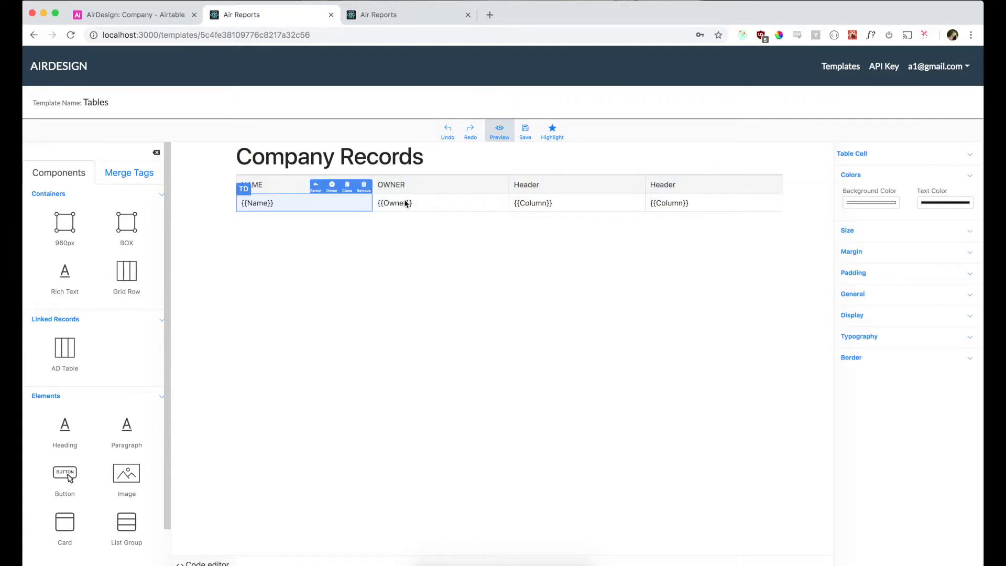
pyautogui.click(885, 204)
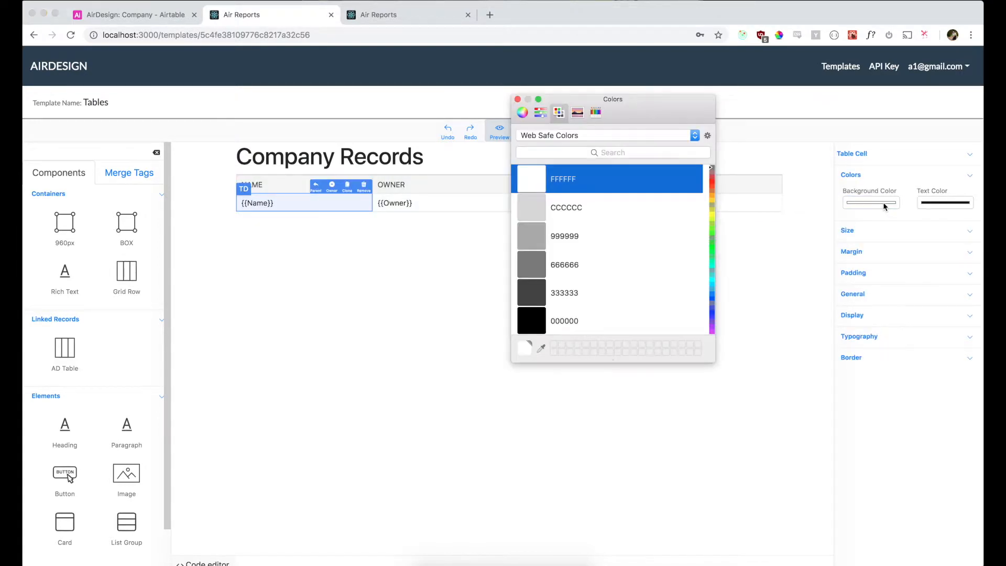
pyautogui.click(577, 240)
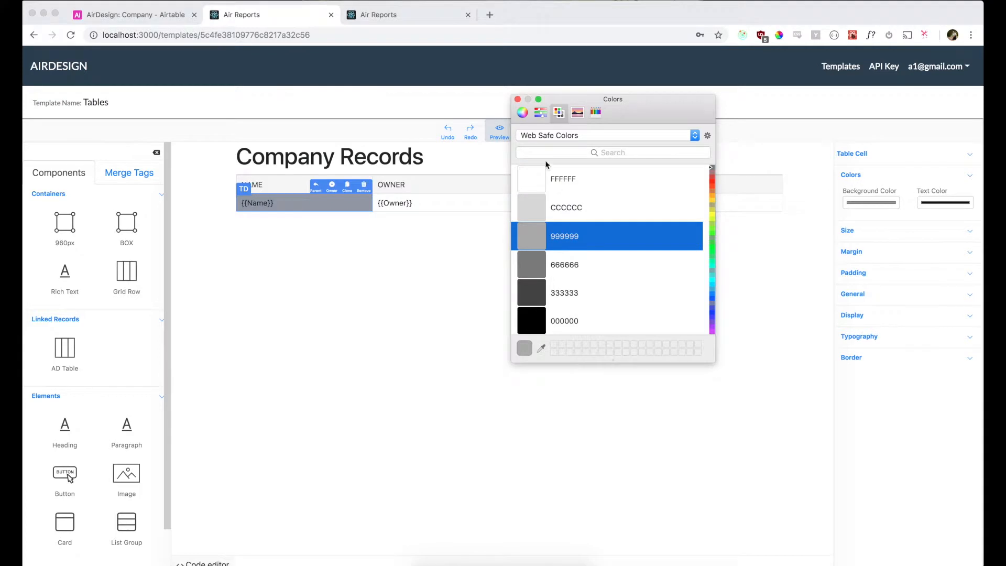
pyautogui.click(517, 99)
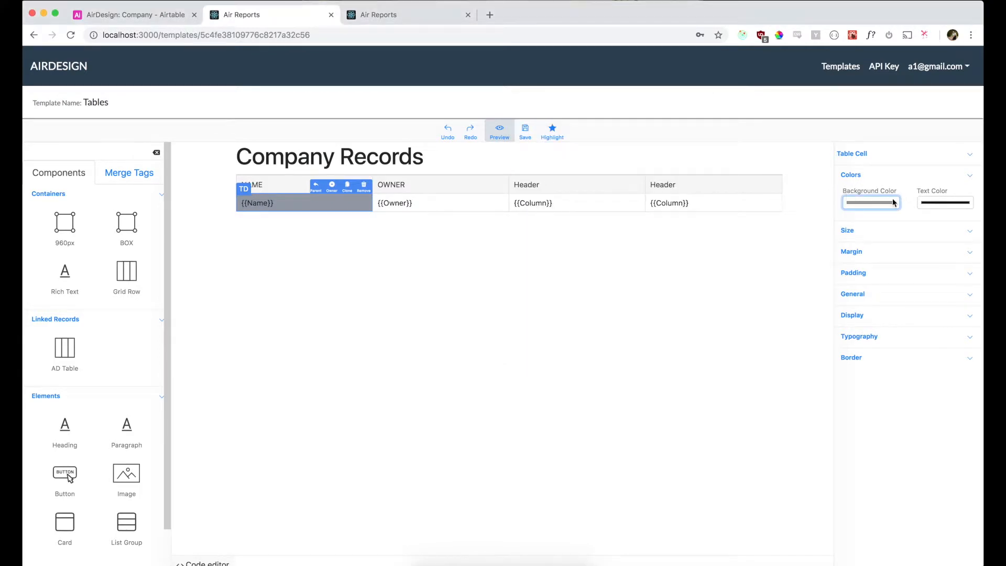
# Set the text color of the {{Name}} data cell to CCFF99.
pyautogui.click(941, 206)
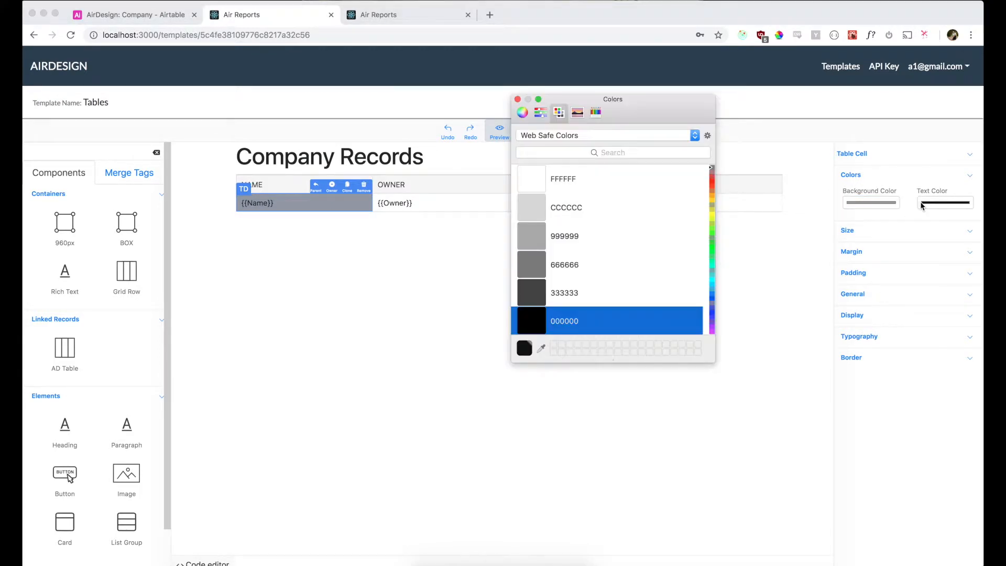
pyautogui.click(712, 215)
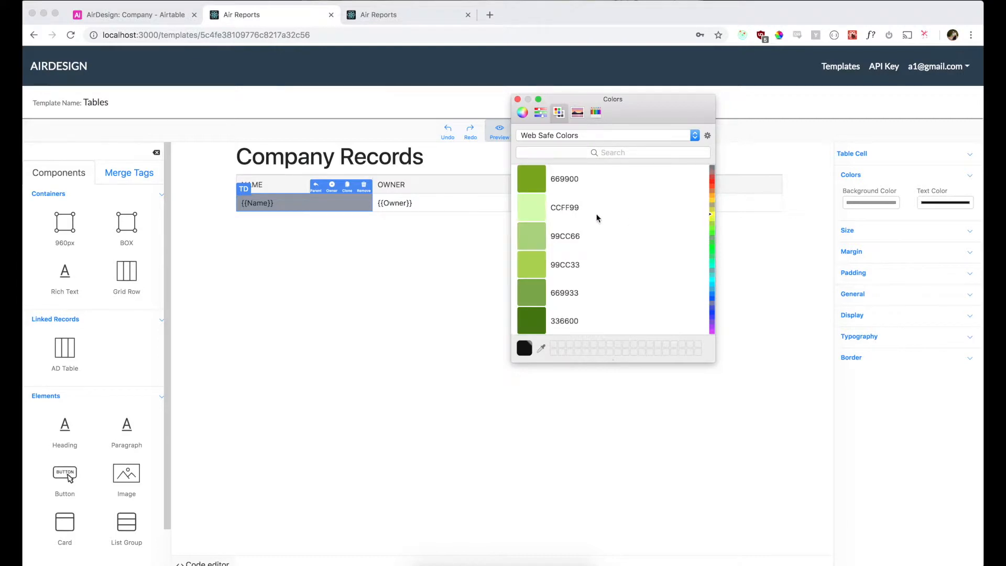
pyautogui.click(596, 218)
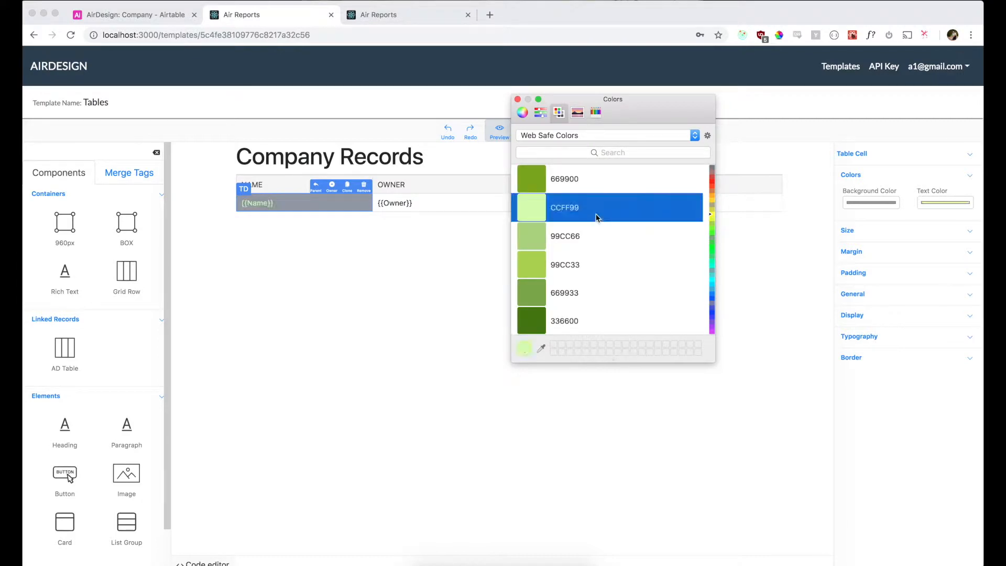
pyautogui.click(517, 100)
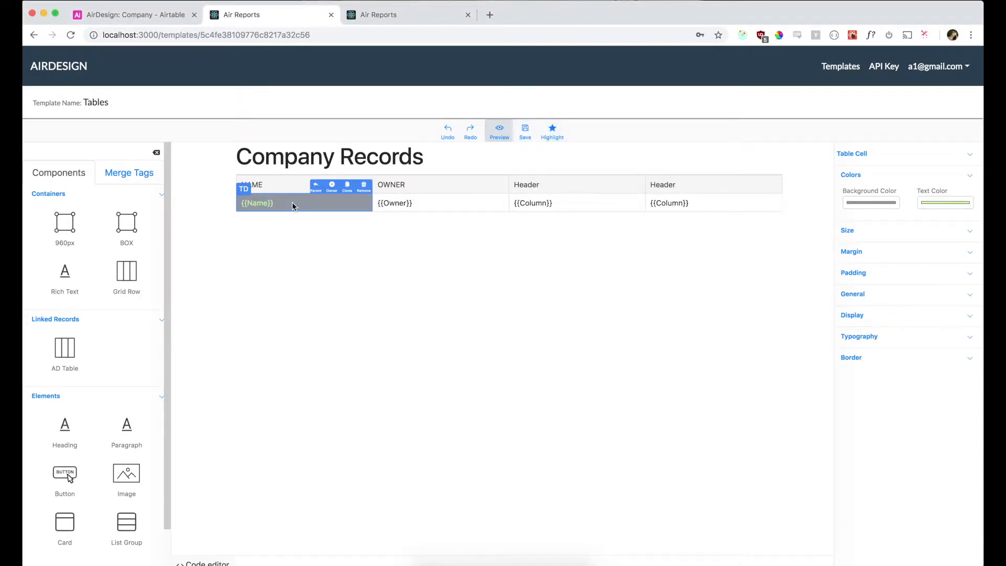
# Return to the Tables report preview and assign the R0 merge tag to the entire Company table again.
pyautogui.click(401, 15)
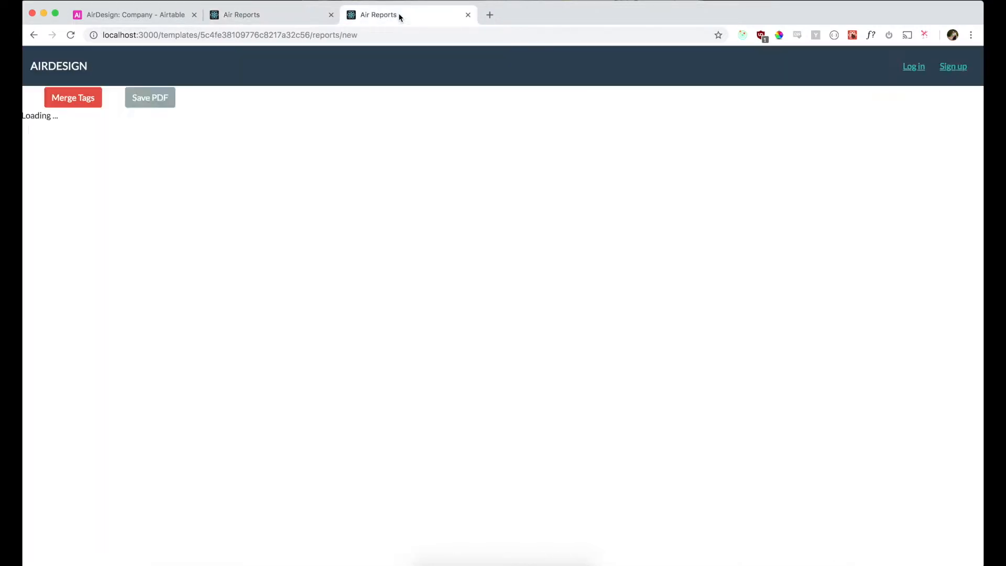
pyautogui.click(134, 111)
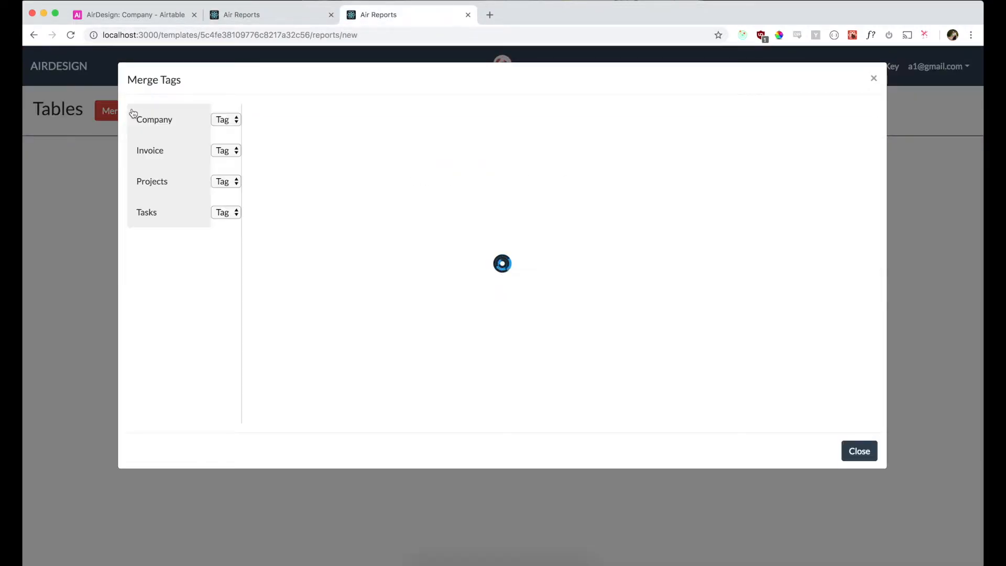
pyautogui.click(224, 120)
pyautogui.click(222, 131)
pyautogui.click(860, 451)
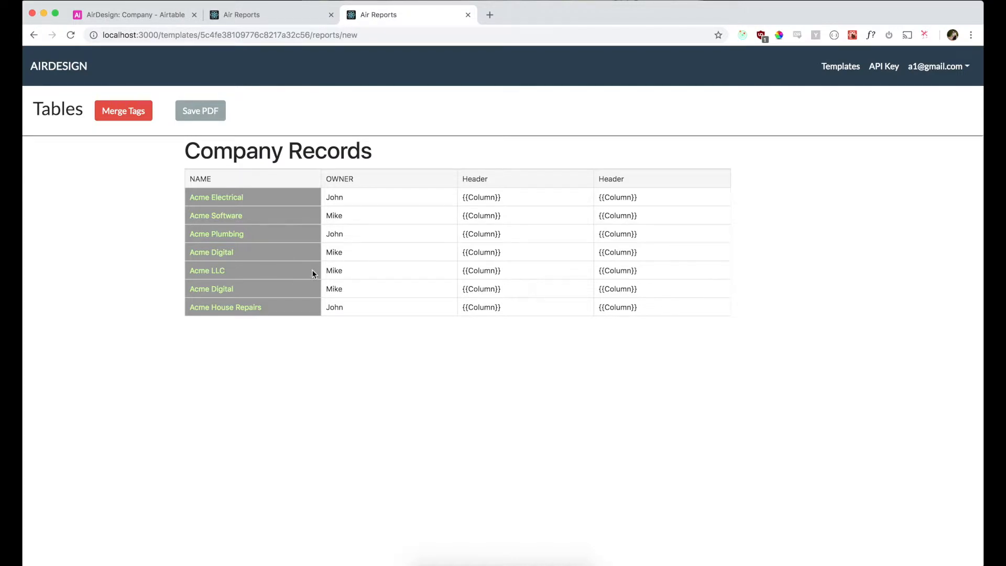
# Switch to the Airtable Company table and examine the invoice records linked to Acme Plumbing.
pyautogui.click(252, 13)
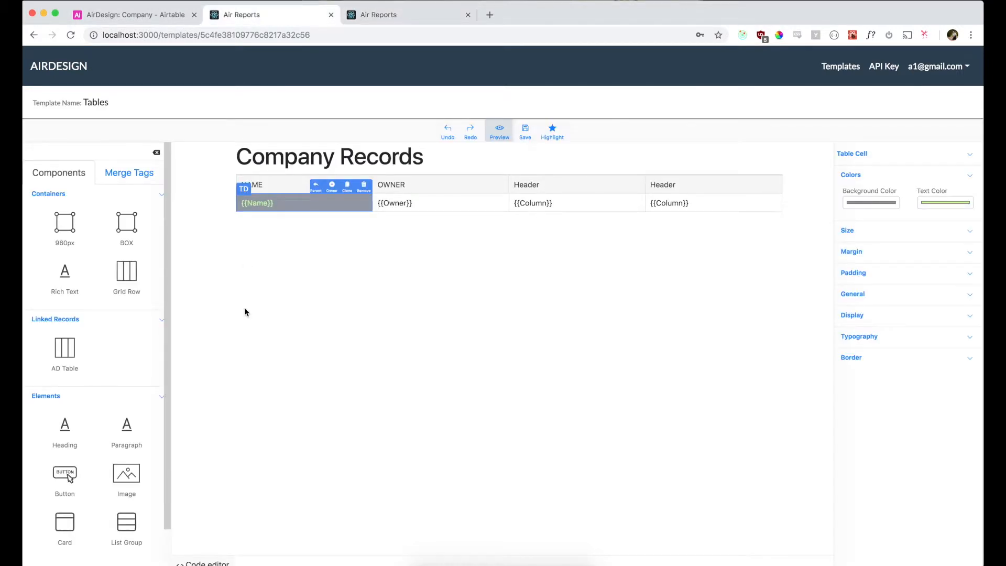
pyautogui.click(169, 15)
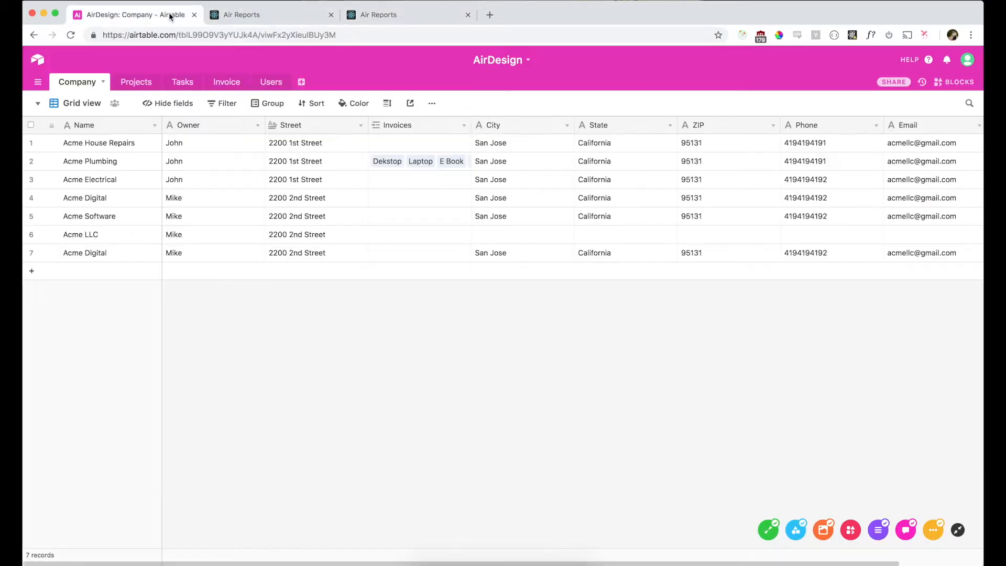
pyautogui.click(419, 157)
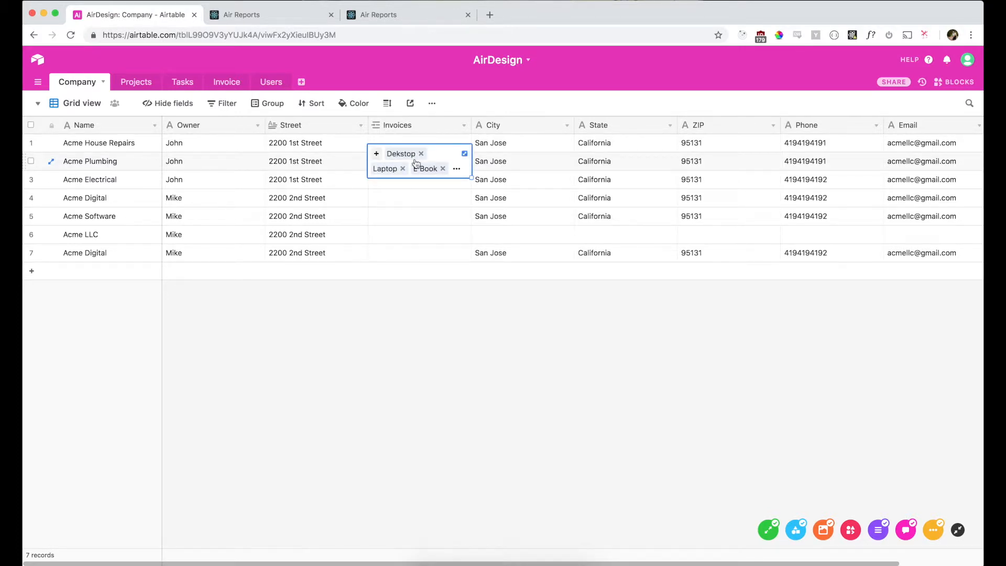
pyautogui.click(456, 169)
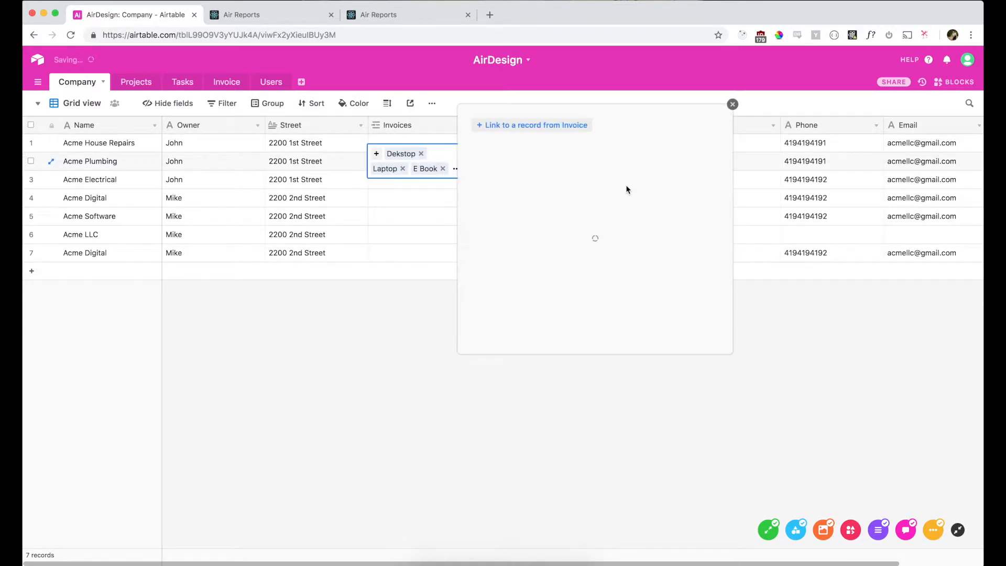
pyautogui.scroll(-1, 560, 300)
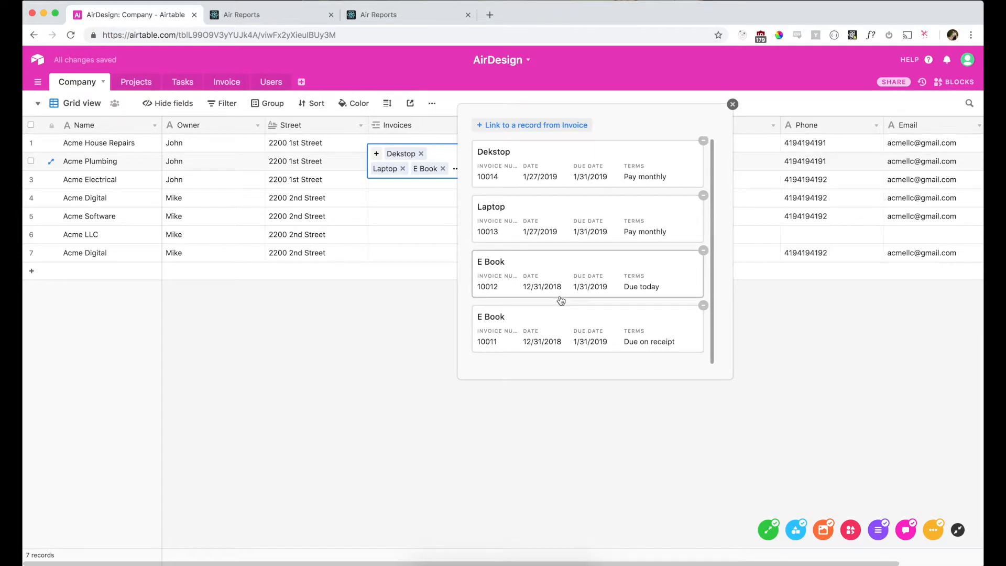
pyautogui.click(405, 370)
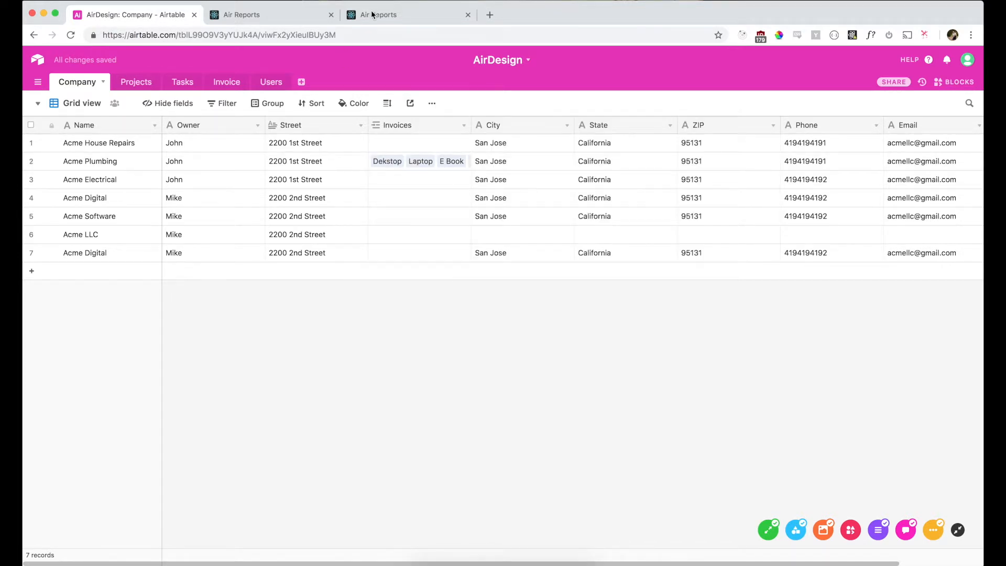
# Return to the template editor and add a heading reading "Invoices" below the company table.
pyautogui.click(372, 15)
pyautogui.click(209, 13)
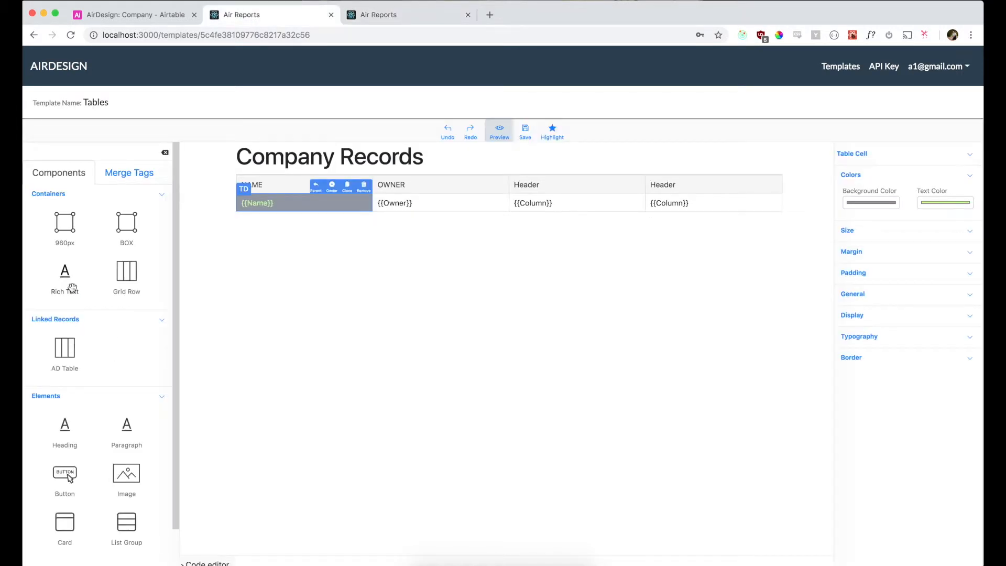
pyautogui.moveTo(65, 427); pyautogui.dragTo(275, 211)
pyautogui.doubleClick(265, 222)
pyautogui.press('BackSpace')
pyautogui.write('INVOICES')
pyautogui.press('super+a')
pyautogui.press('BackSpace')
pyautogui.write('Invoices')
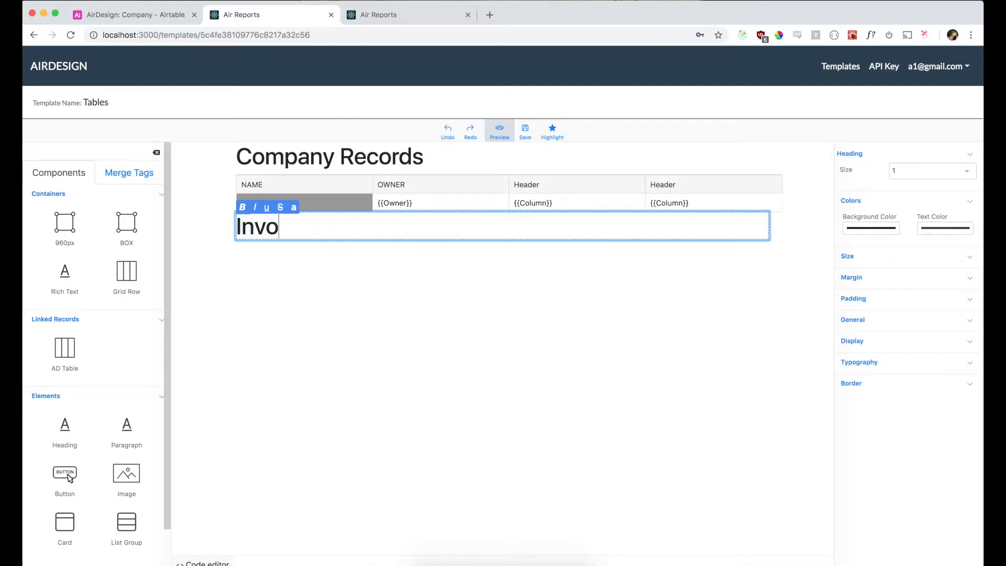
pyautogui.click(270, 272)
pyautogui.click(268, 273)
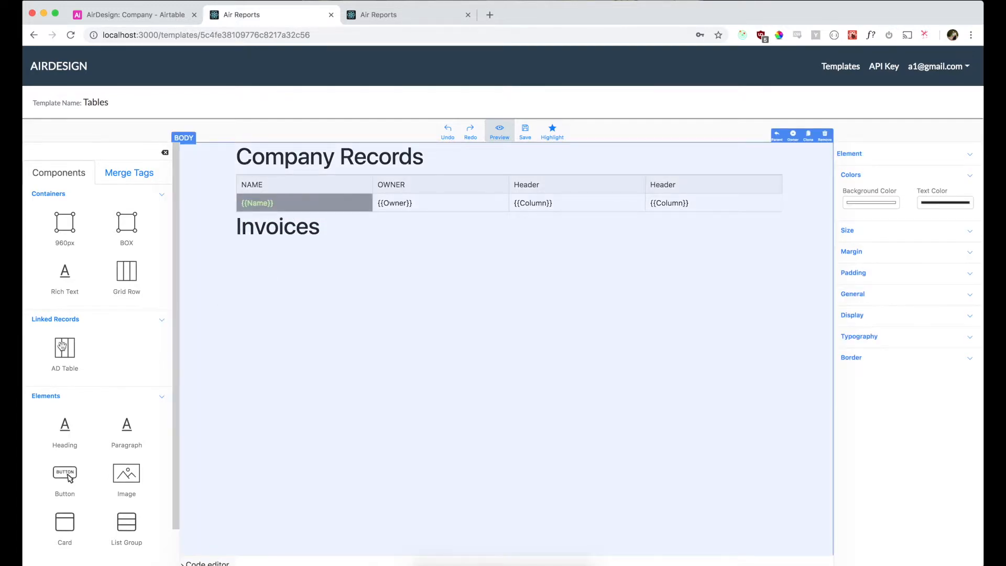
# Add a second AD Table below the Invoices heading and set its TableName to R1.Invoices.
pyautogui.moveTo(64, 347); pyautogui.dragTo(280, 236)
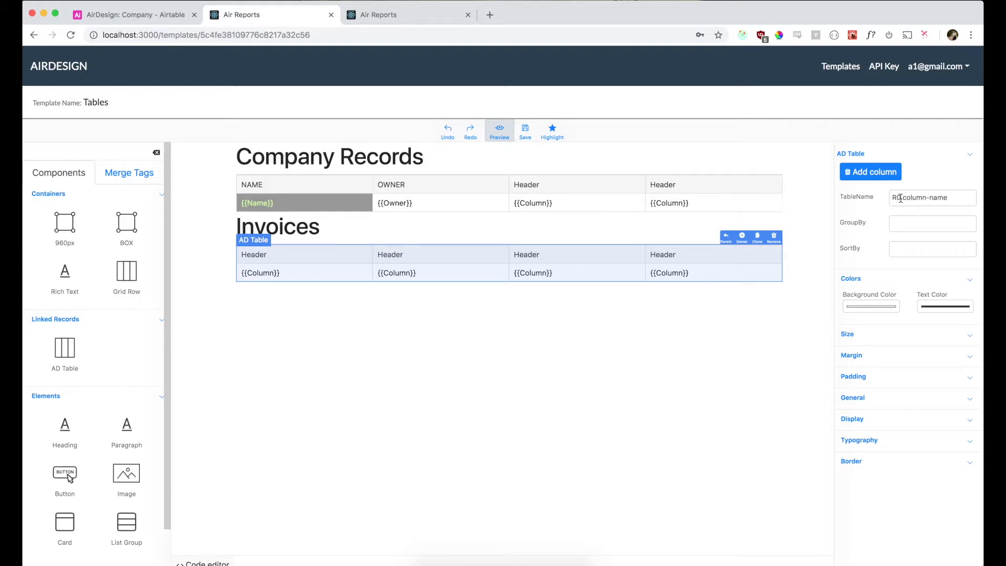
pyautogui.moveTo(896, 198); pyautogui.dragTo(953, 197)
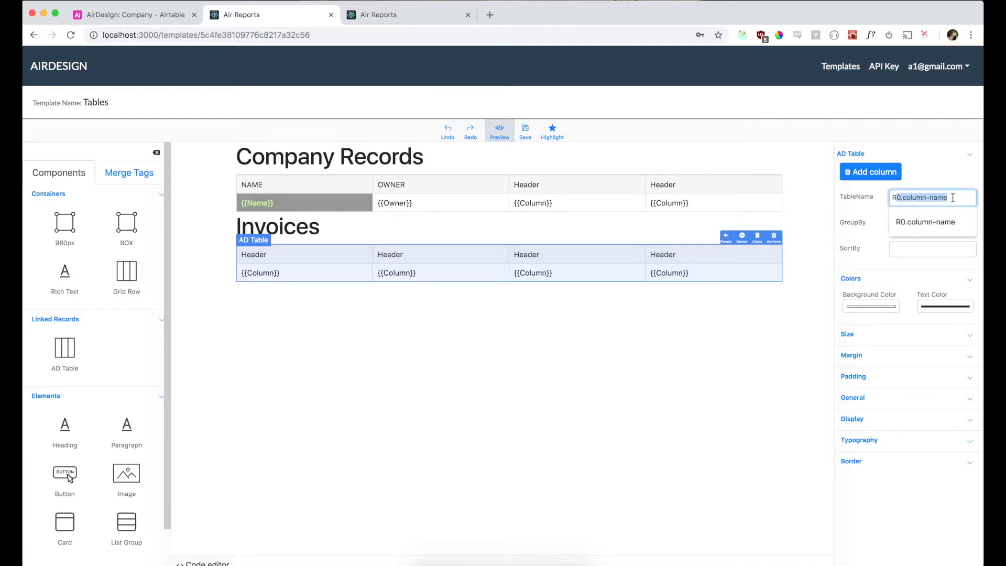
pyautogui.write('1.Invoices')
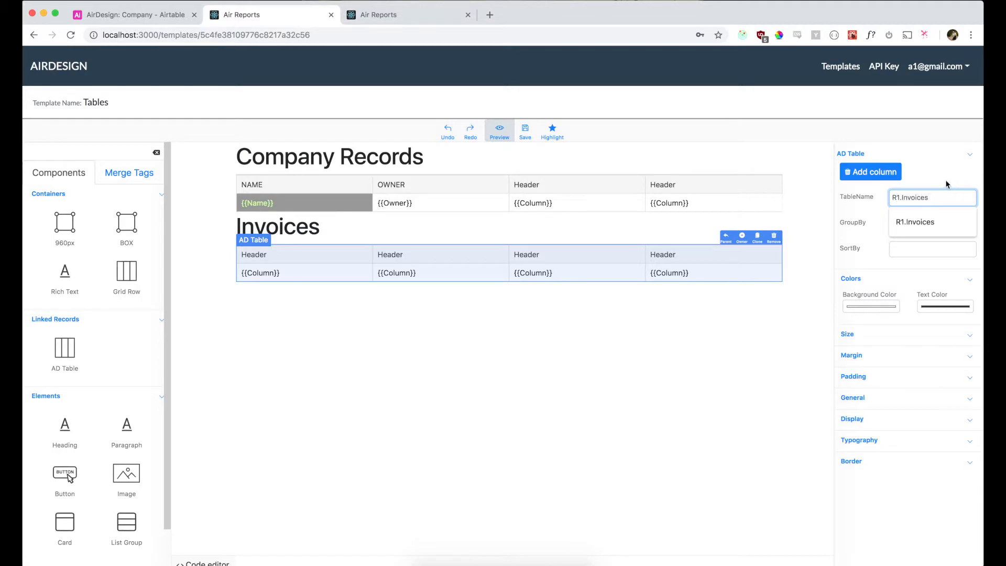
pyautogui.click(940, 185)
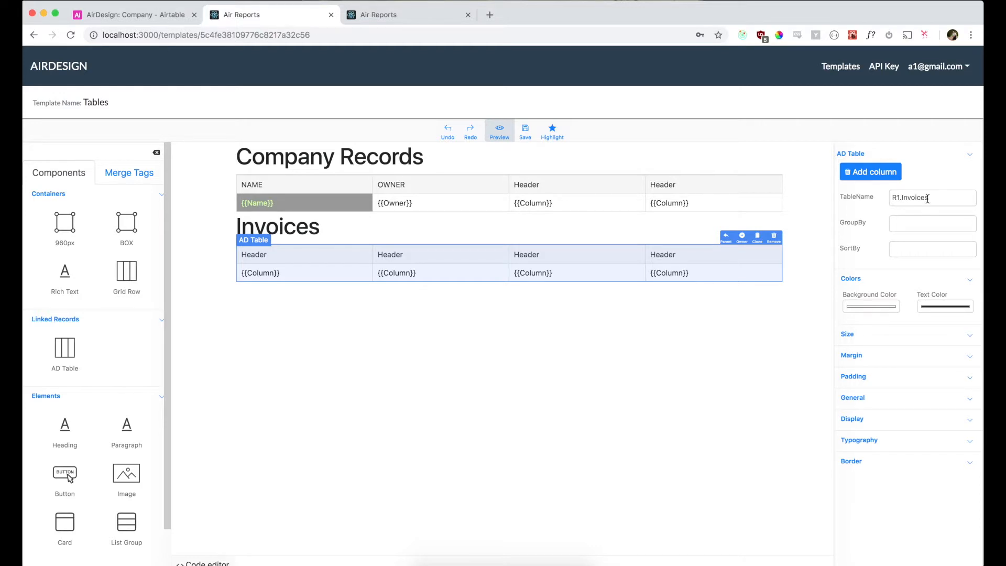
# Check the field names of Airtable's Invoice table and set the Invoices table's first data cell to {{Item}} in the template.
pyautogui.doubleClick(261, 275)
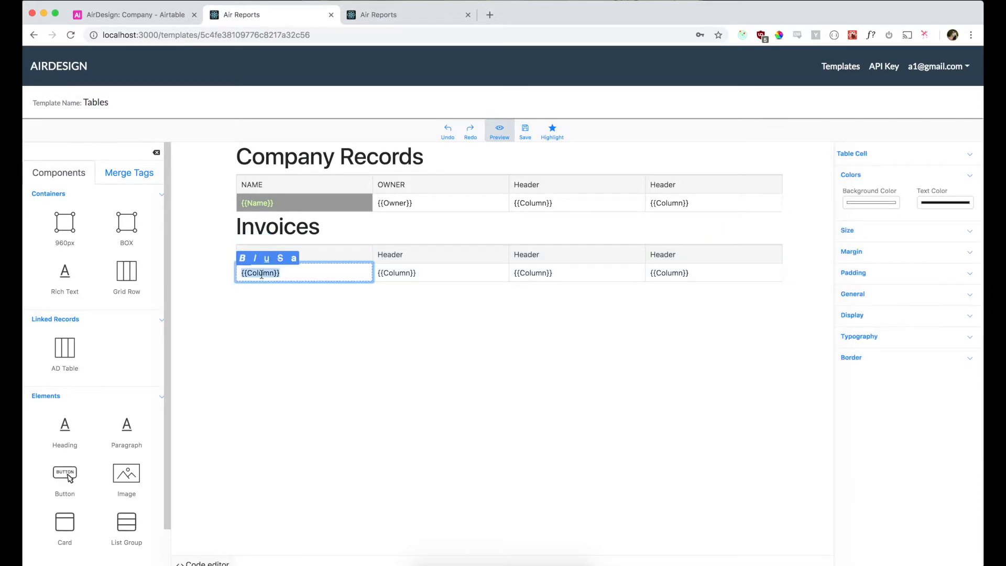
pyautogui.click(146, 18)
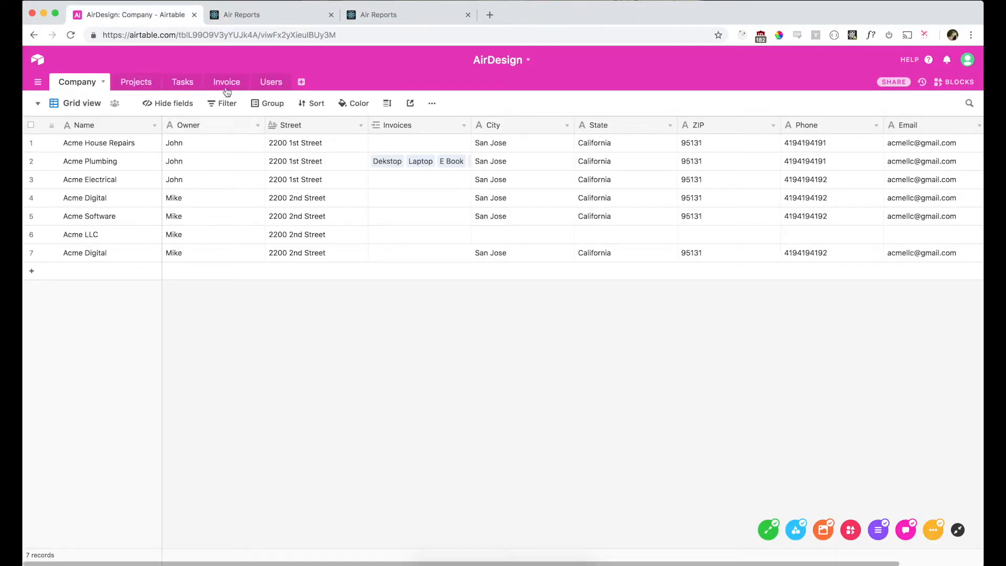
pyautogui.click(226, 82)
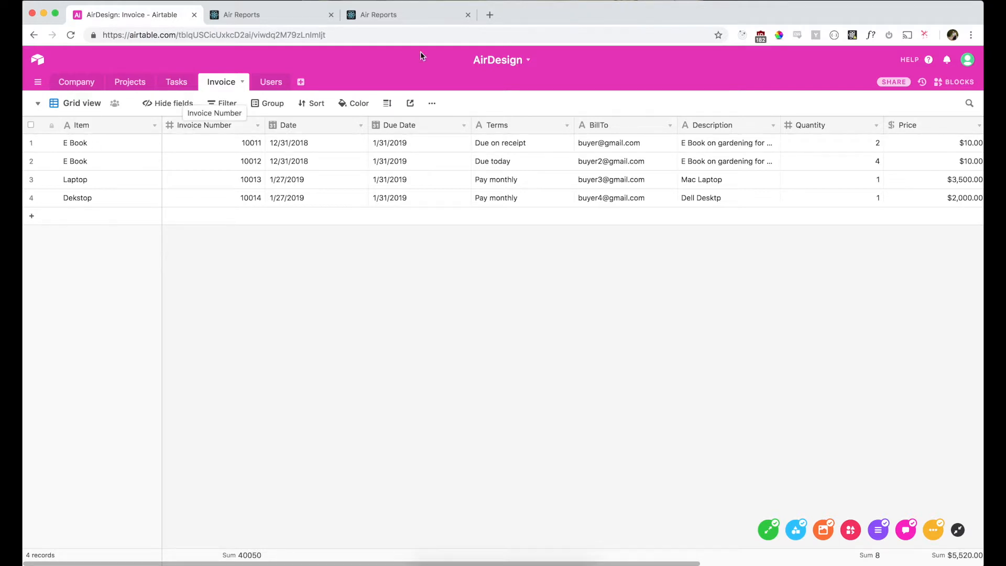
pyautogui.click(401, 14)
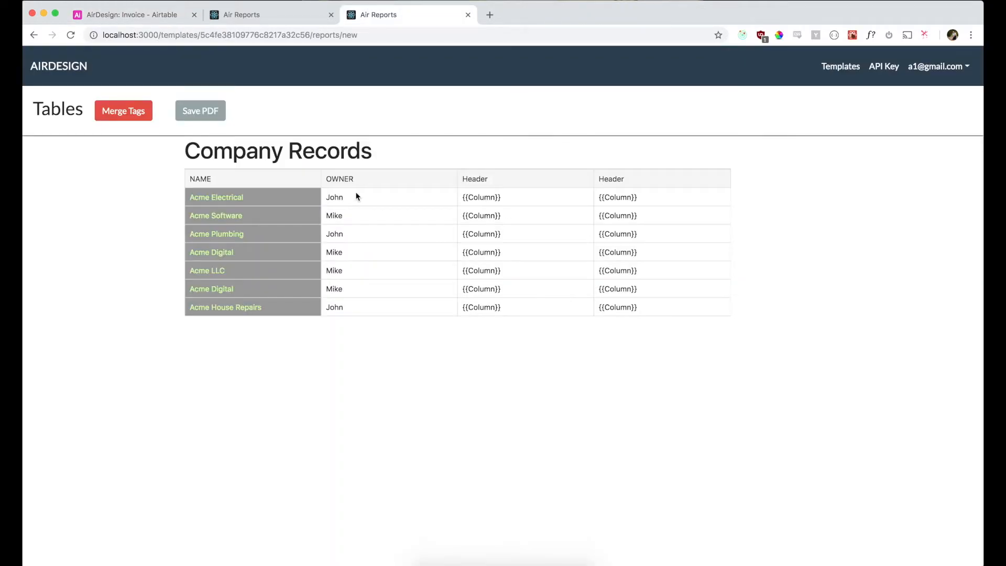
pyautogui.click(290, 16)
pyautogui.press('Left')
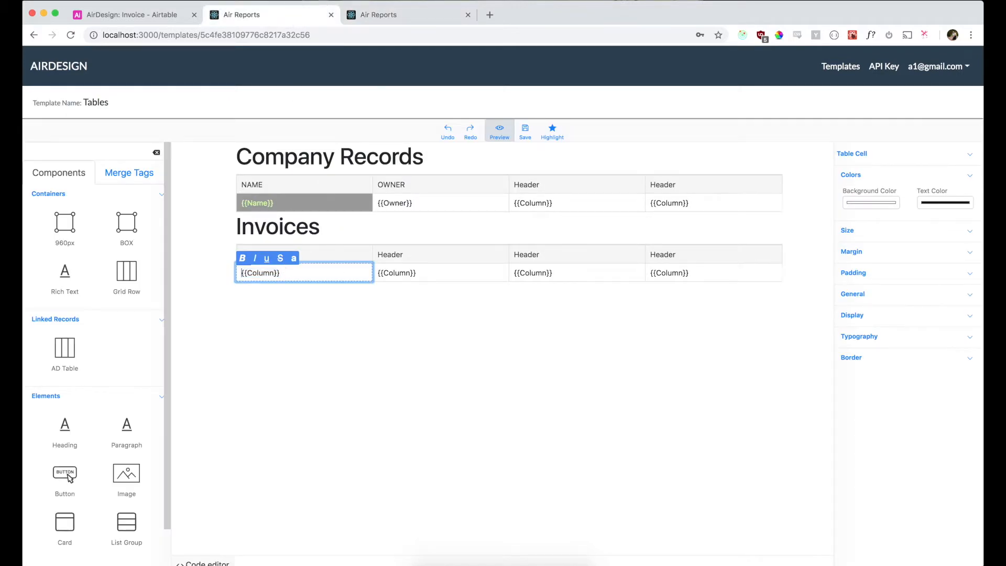
pyautogui.hotkey('shift', 'alt', 'Right')
pyautogui.write('Item')
# Set the second data cell of the Invoices table to {{Invoice Number}}.
pyautogui.doubleClick(396, 275)
pyautogui.press('Left')
pyautogui.press('Right')
pyautogui.press('Right')
pyautogui.hotkey('shift', 'alt', 'Right')
pyautogui.write('Invoice Numbe')
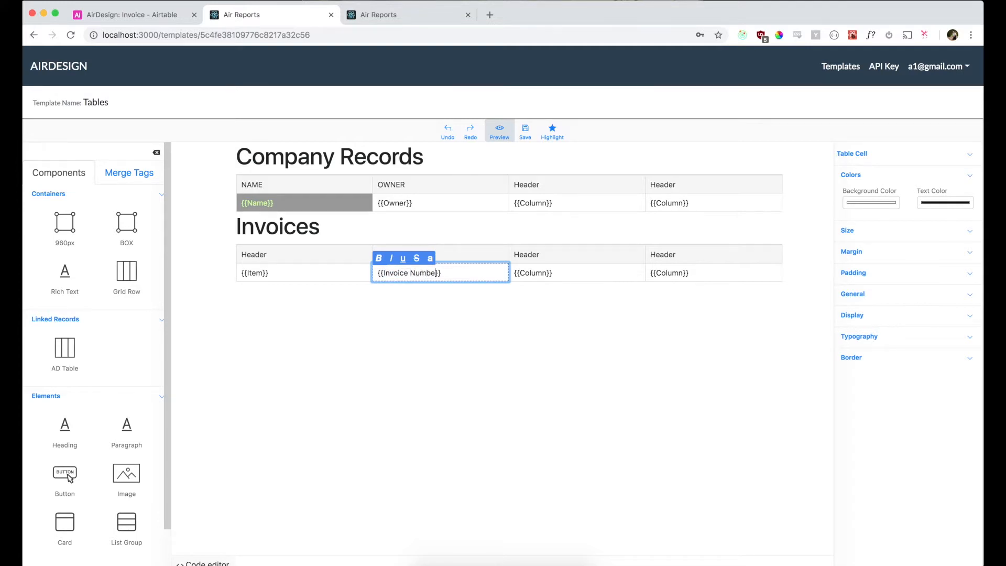
pyautogui.write('r')
# Rename the first two column headers of the Invoices table to INVOICE ITEM and NVOICE NUMBER.
pyautogui.doubleClick(268, 256)
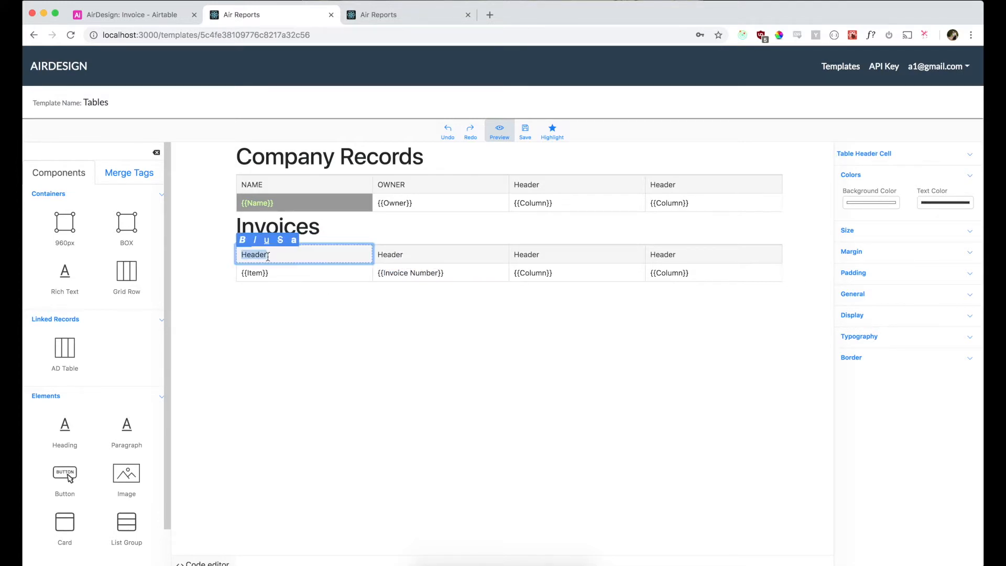
pyautogui.write('INVOICE ITEM')
pyautogui.doubleClick(412, 255)
pyautogui.write('NVOICE NUMBER')
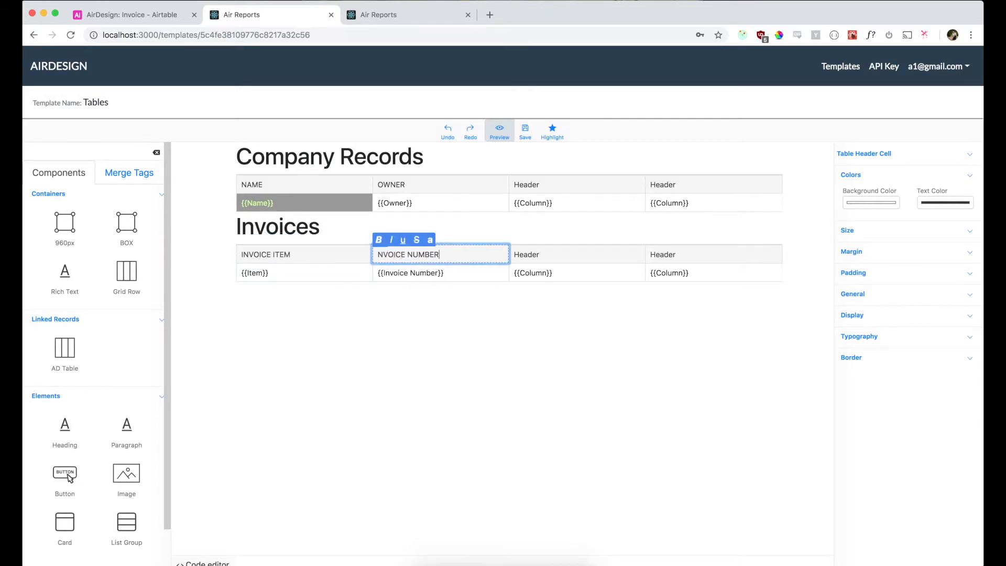
# Correct the second column header of the Invoices table to INVOICE NUMBER and save the template.
pyautogui.write('I')
pyautogui.click(487, 348)
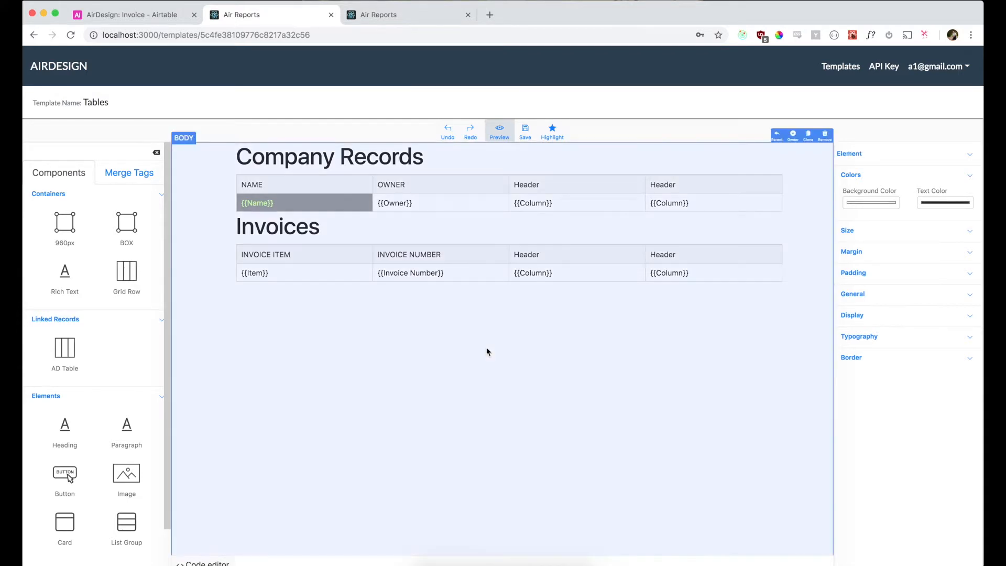
pyautogui.click(525, 129)
# Select the whole Invoices AD Table and check its TableName setting.
pyautogui.click(568, 251)
pyautogui.click(588, 240)
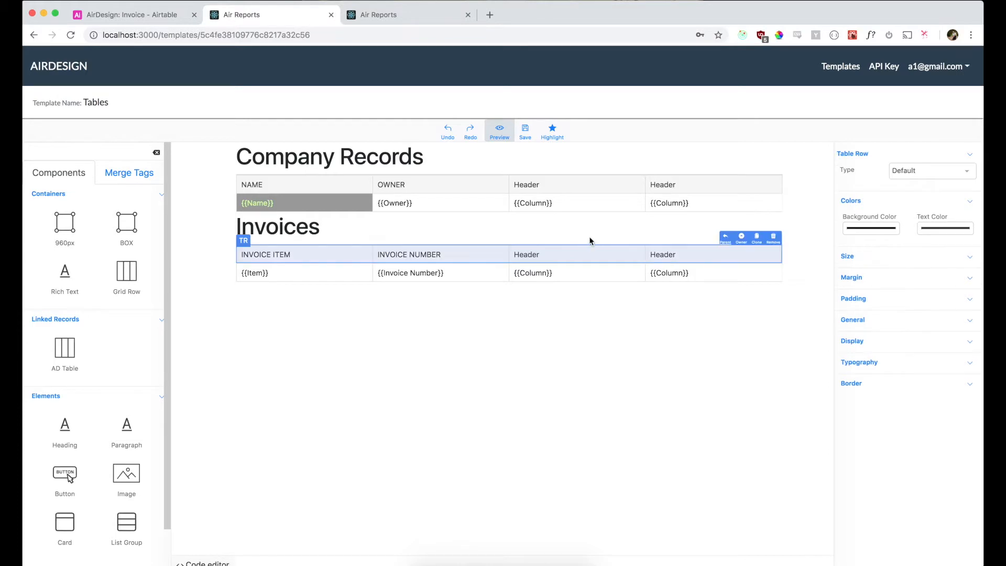
pyautogui.click(728, 242)
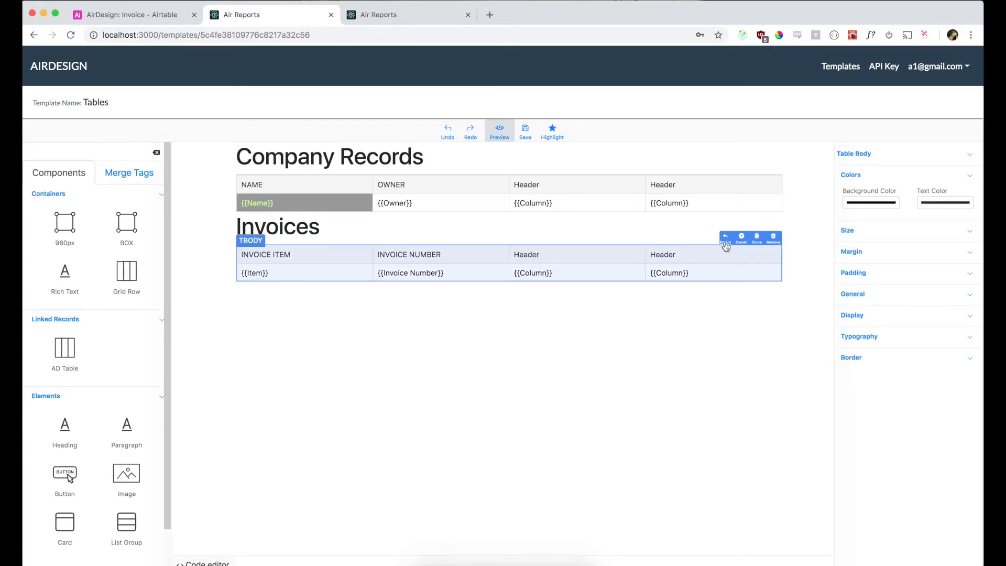
pyautogui.click(727, 242)
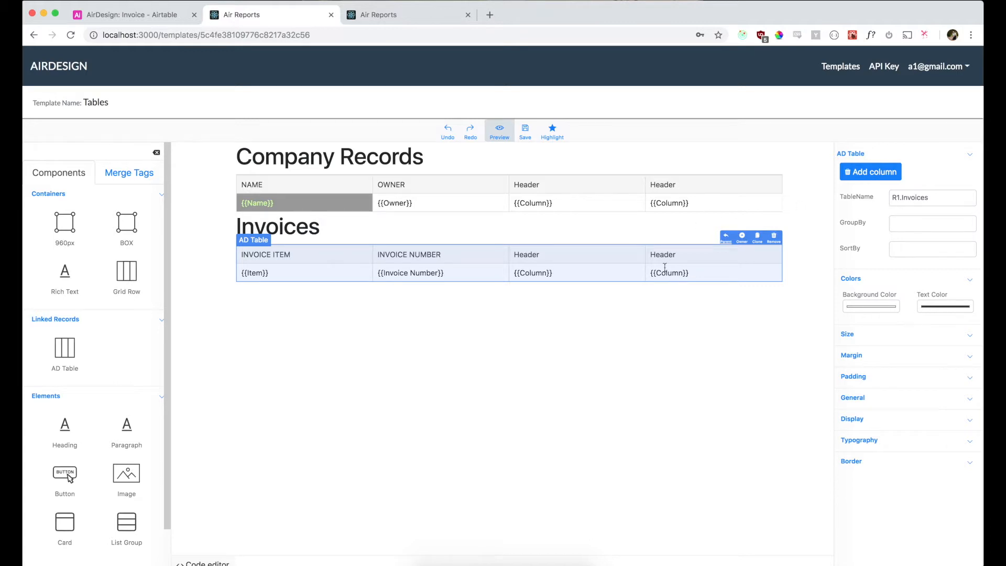
# Reload the report preview of the Tables template and assign the merge tag R0 to the Company table.
pyautogui.click(413, 18)
pyautogui.rightClick(413, 17)
pyautogui.click(432, 36)
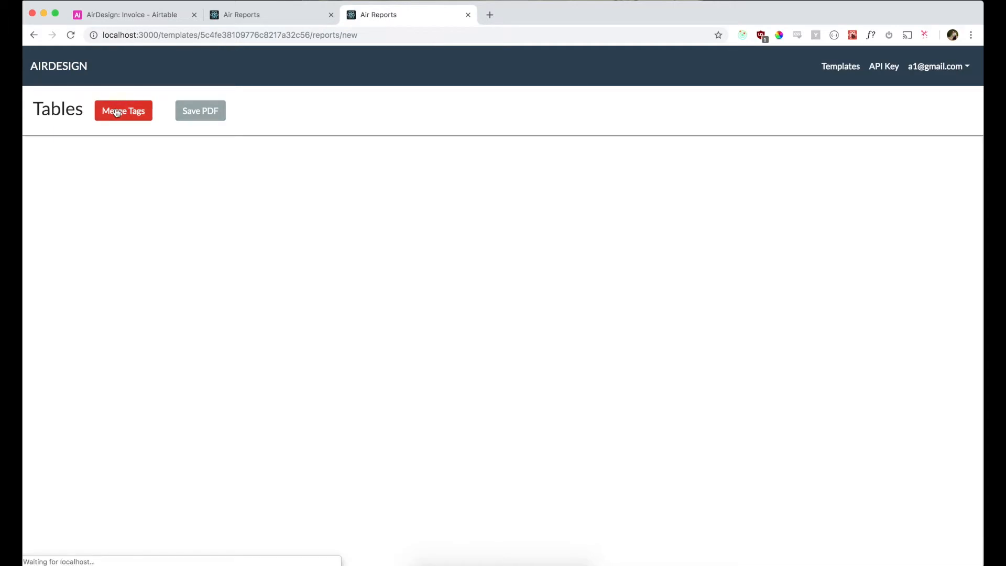
pyautogui.click(118, 113)
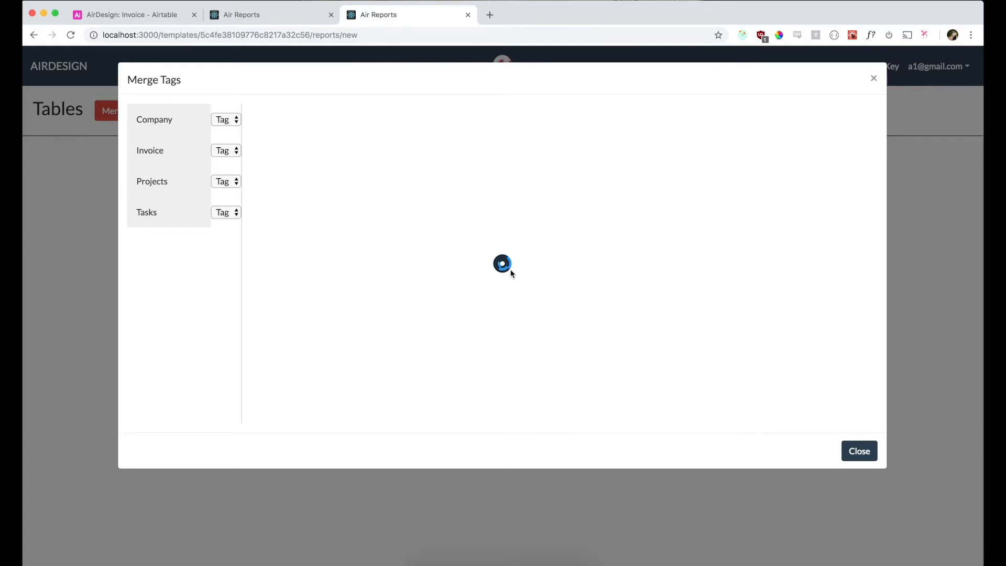
pyautogui.click(222, 120)
pyautogui.click(223, 132)
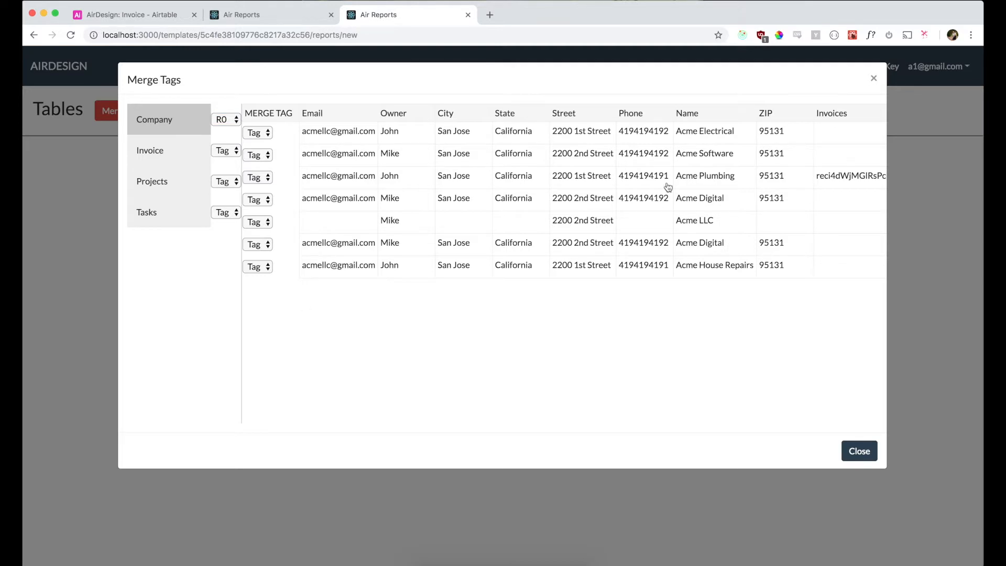
# Assign the merge tag R1 to the Acme Plumbing record, which has linked invoices, and close the merge tag settings.
pyautogui.hscroll(2, 845, 177)
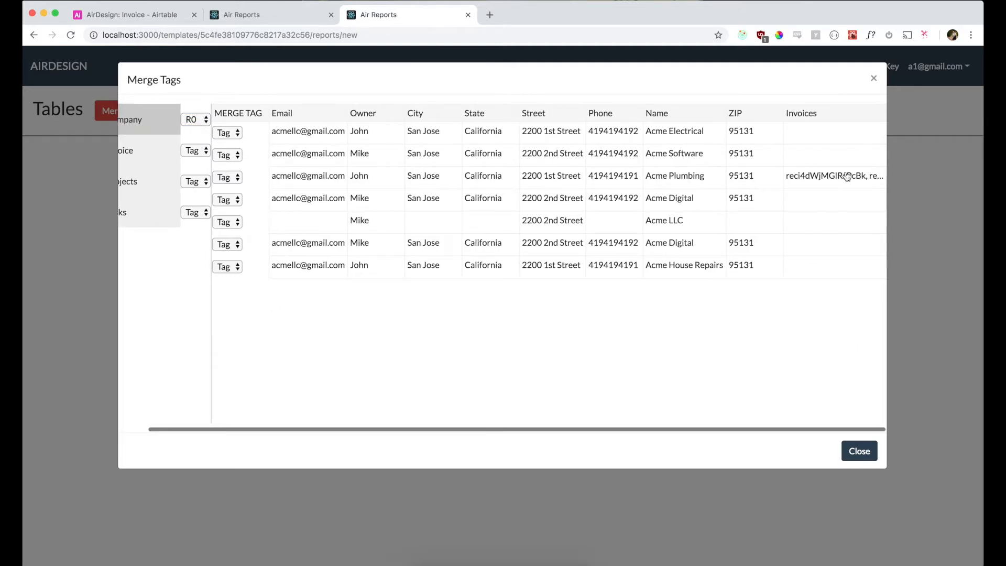
pyautogui.moveTo(789, 176); pyautogui.dragTo(847, 177)
pyautogui.moveTo(708, 178); pyautogui.dragTo(652, 182)
pyautogui.hscroll(-1, 650, 182)
pyautogui.hscroll(-2, 426, 194)
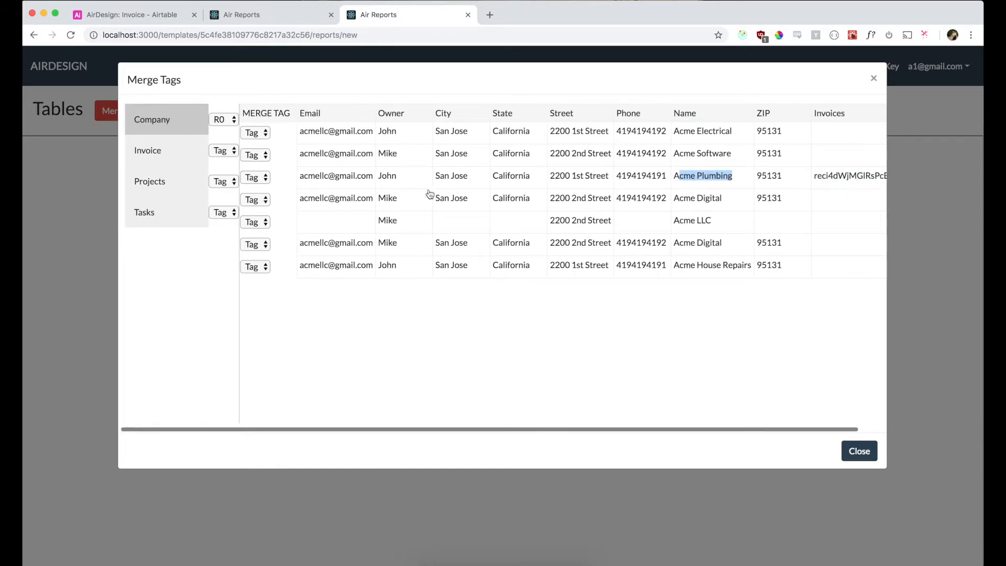
pyautogui.click(260, 178)
pyautogui.click(261, 202)
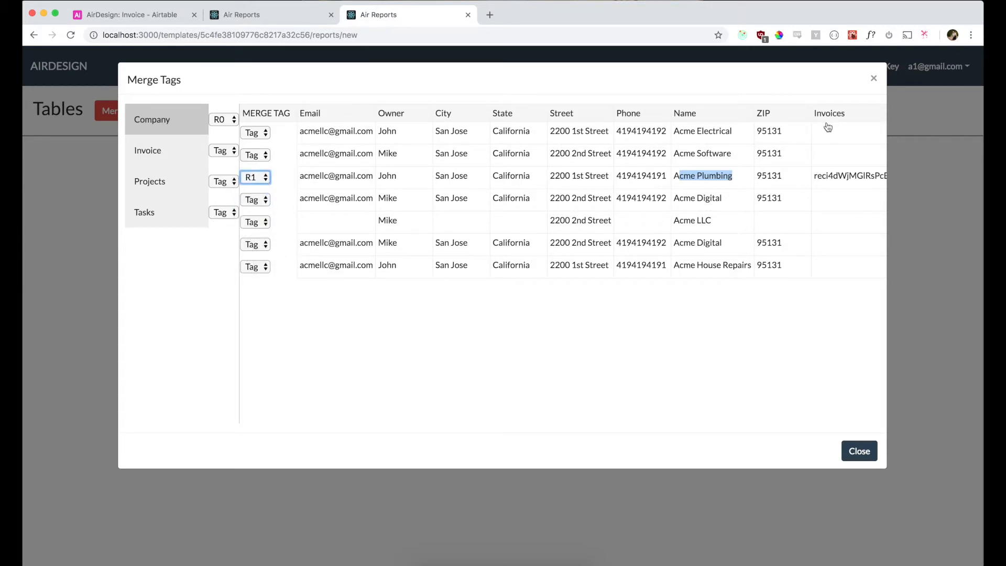
pyautogui.doubleClick(838, 177)
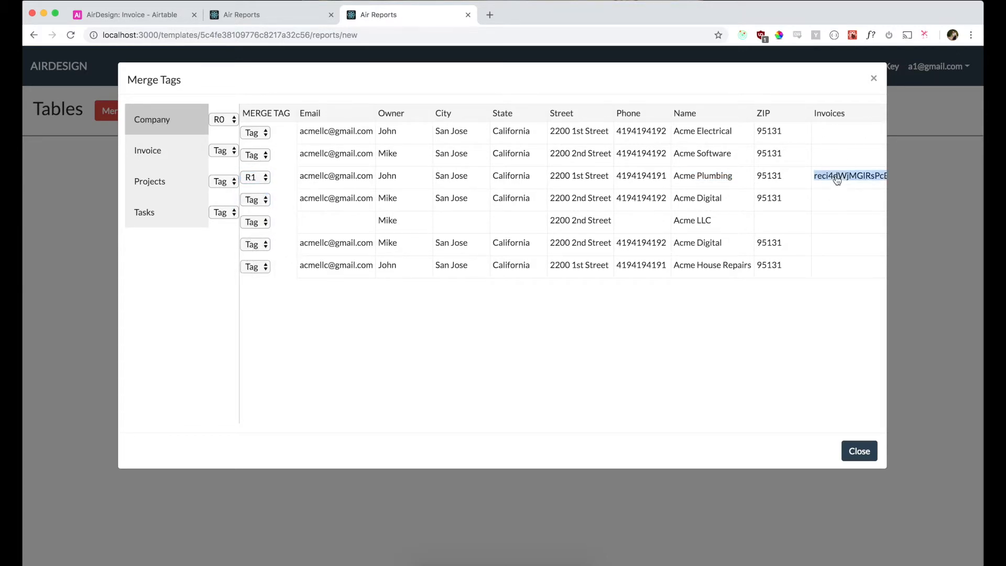
pyautogui.click(858, 462)
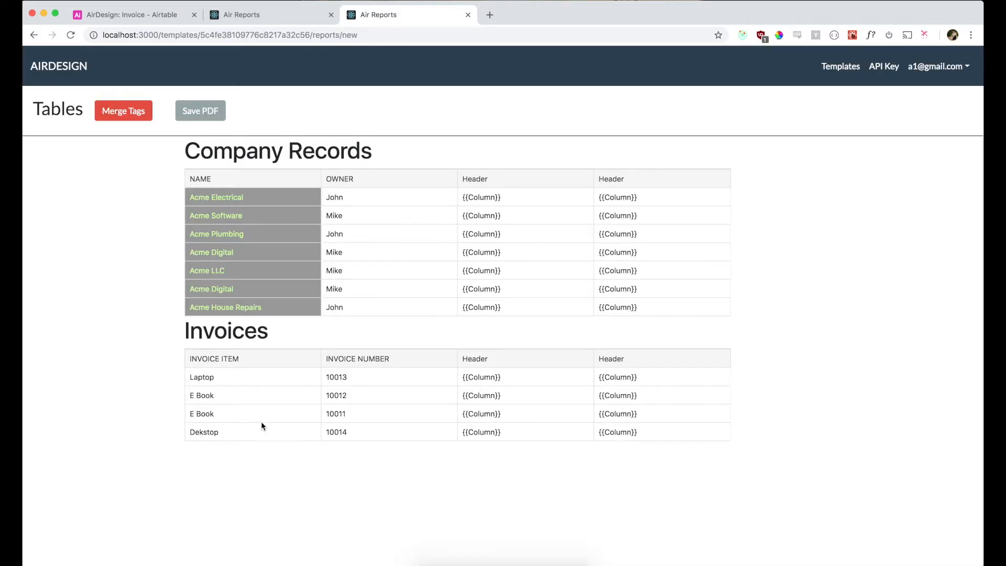
# Check the field names of Airtable's Company table and set GroupBy of the Company Records AD Table to Street in the template.
pyautogui.click(266, 14)
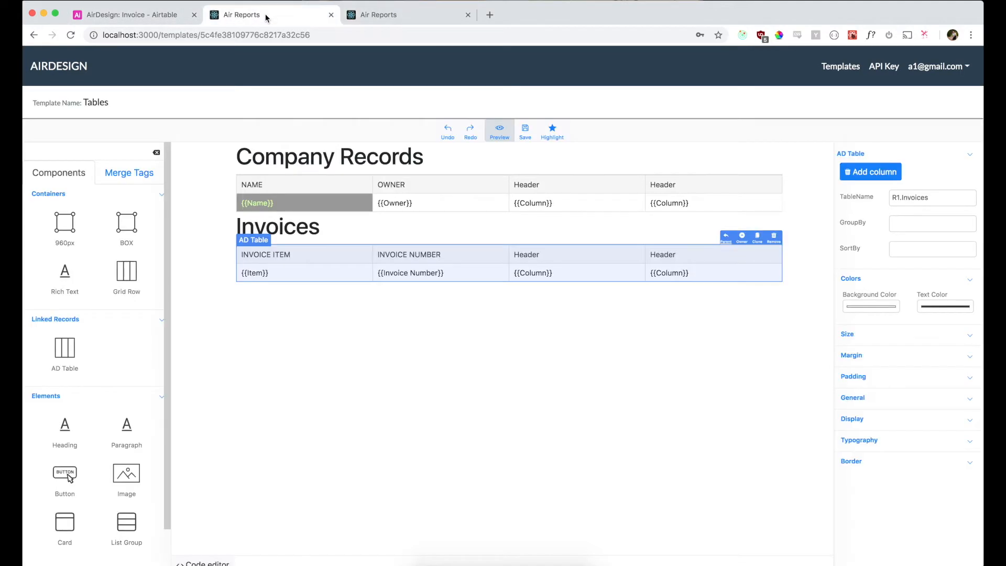
pyautogui.click(332, 189)
pyautogui.click(316, 166)
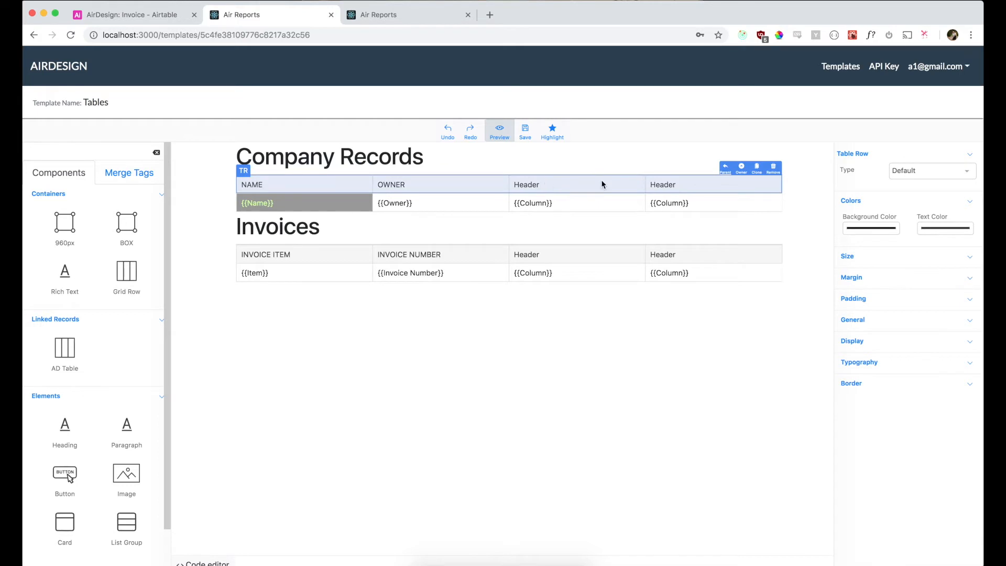
pyautogui.click(726, 174)
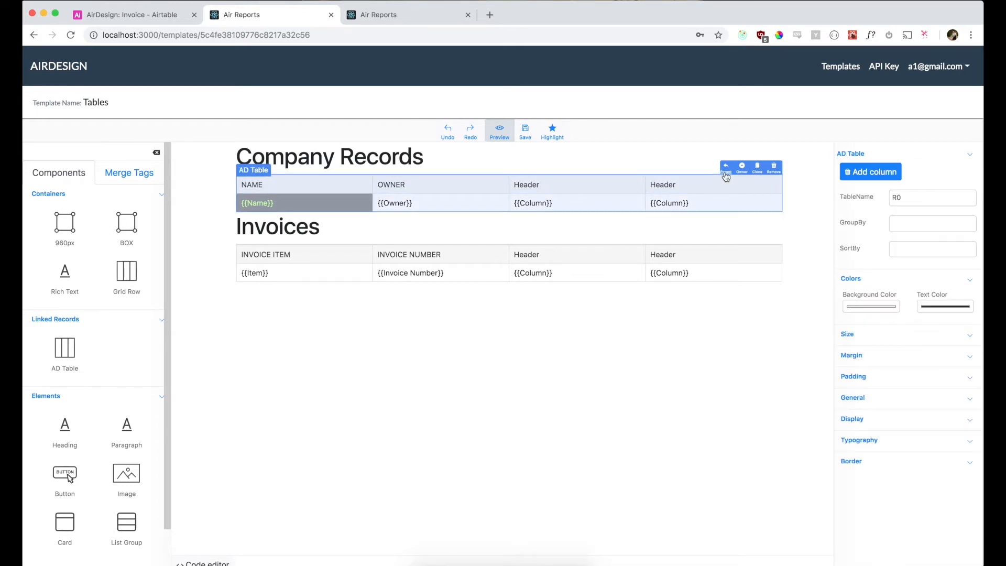
pyautogui.click(898, 218)
pyautogui.click(138, 16)
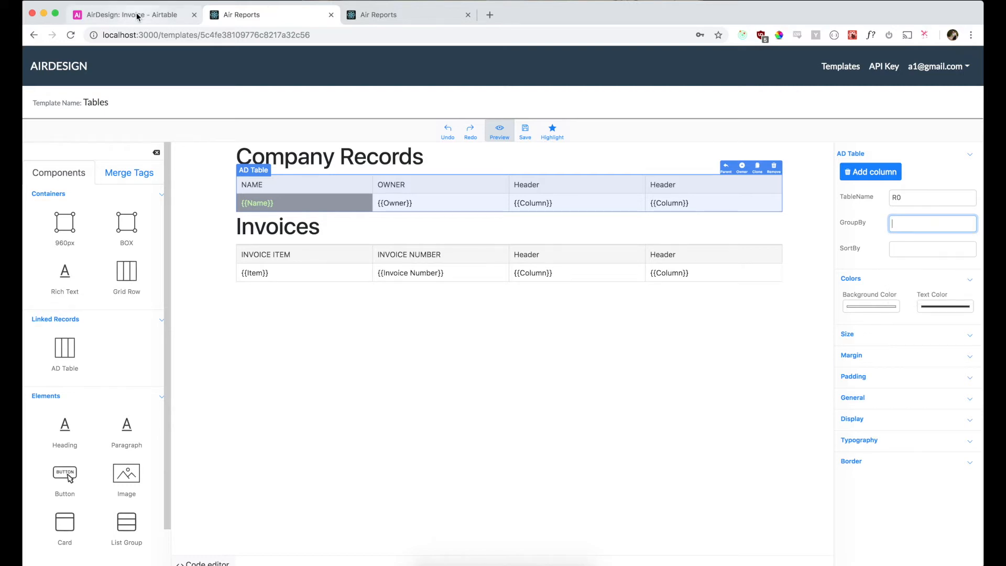
pyautogui.click(90, 82)
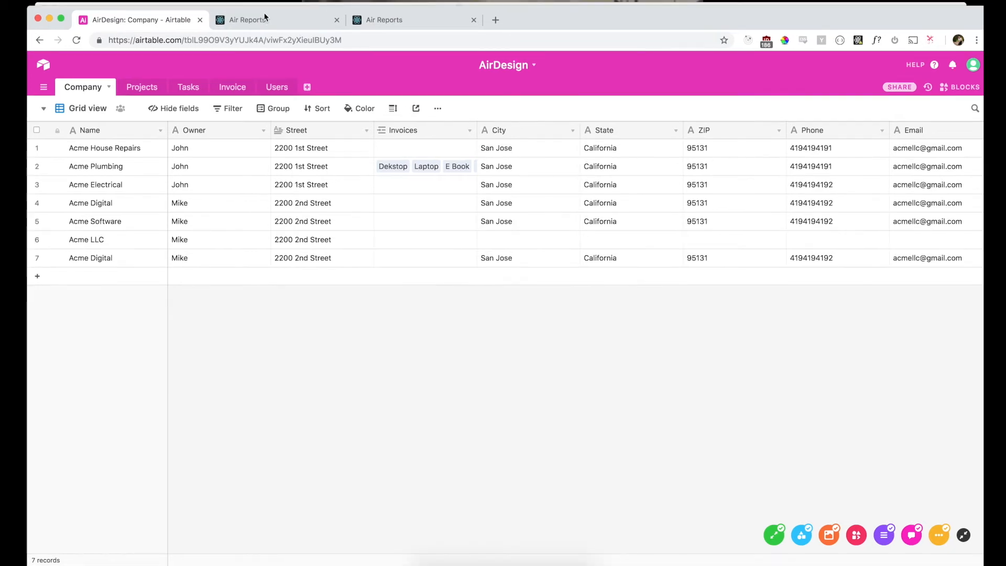
pyautogui.click(298, 20)
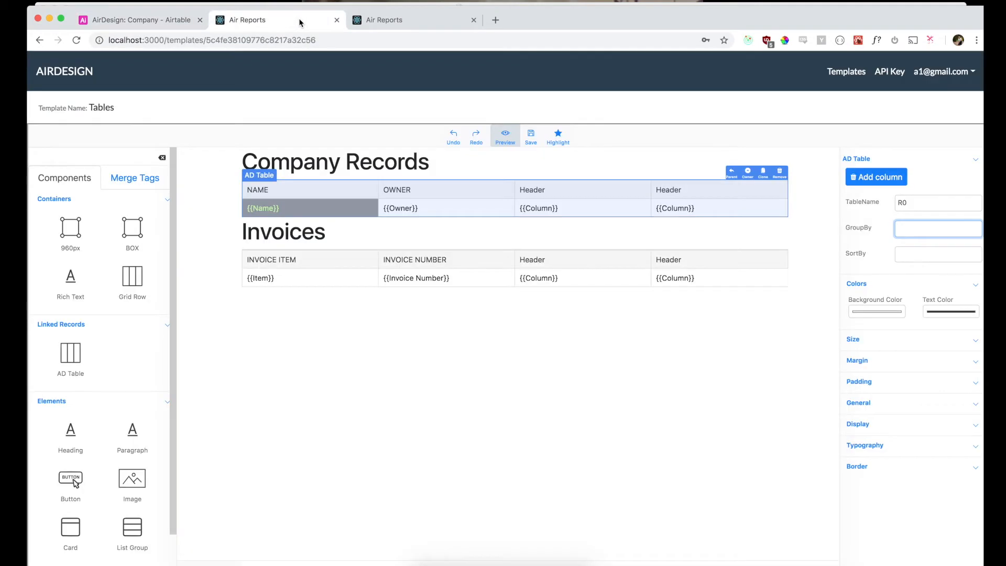
pyautogui.write('Street')
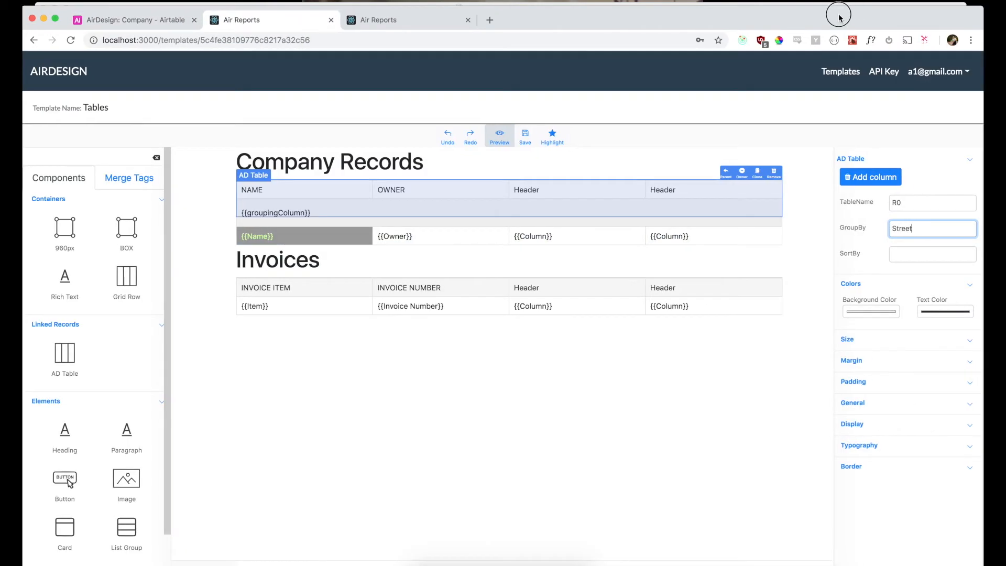
# Insert the text "GROUPED BY :" before {{groupingColumn}} in the grouping row of the Company Records table and save the template.
pyautogui.click(525, 469)
pyautogui.tripleClick(293, 213)
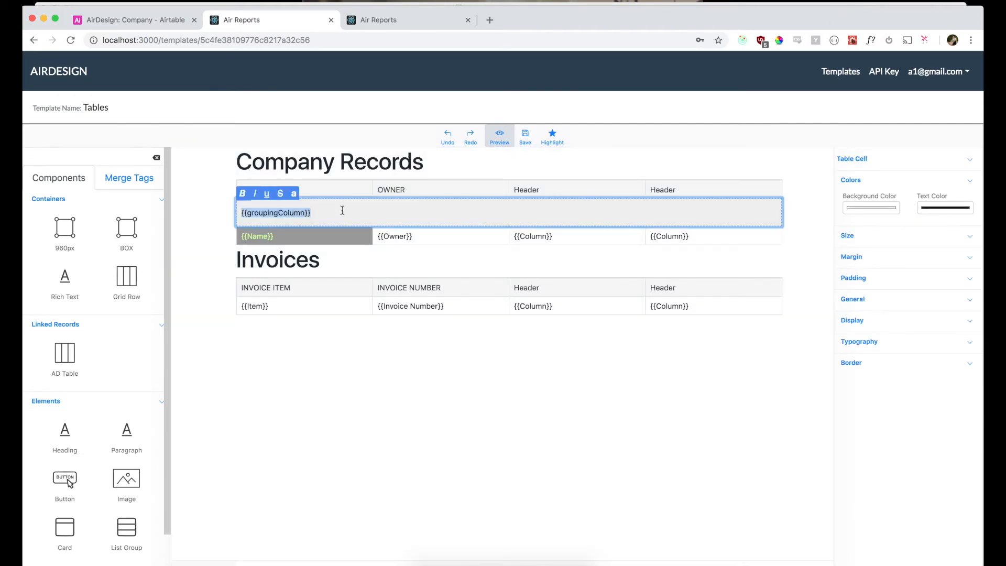
pyautogui.click(342, 211)
pyautogui.click(350, 391)
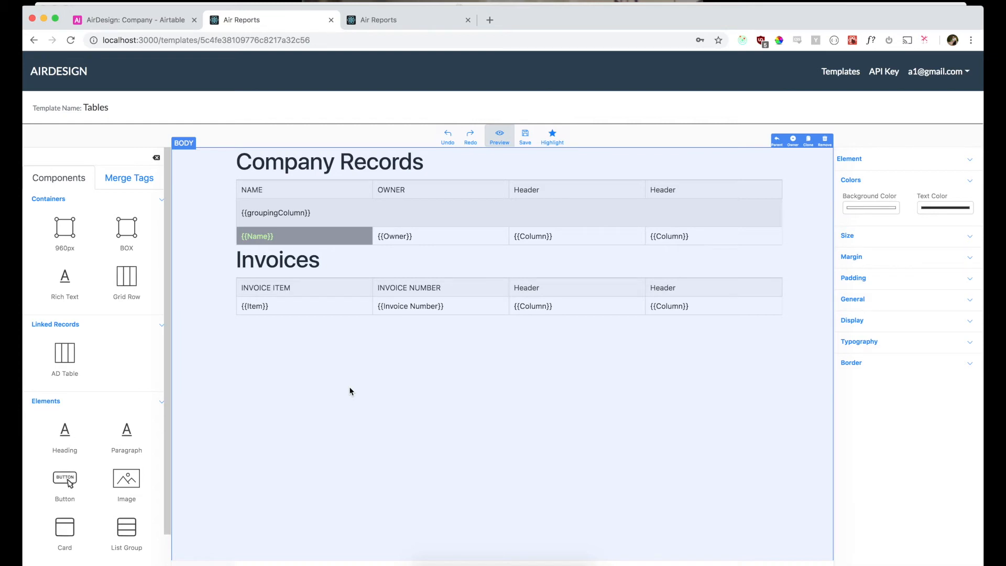
pyautogui.click(315, 210)
pyautogui.write('GROUPED B')
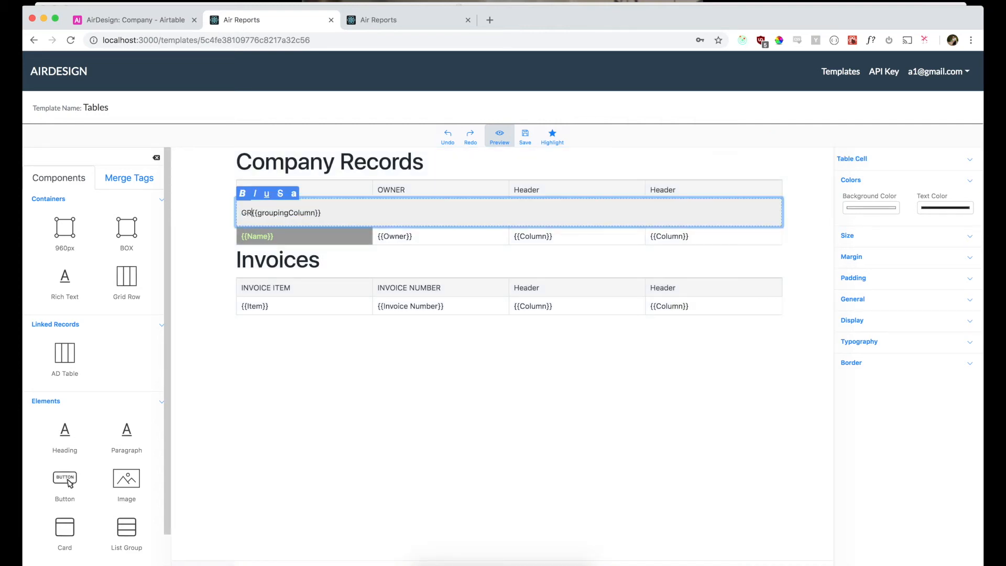
pyautogui.write('Y :')
pyautogui.click(391, 360)
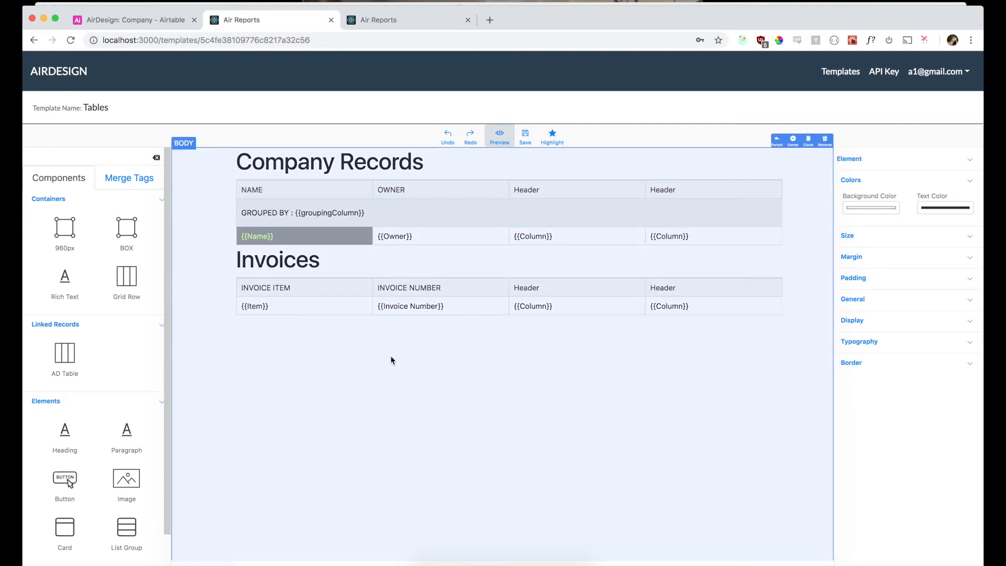
pyautogui.click(525, 144)
# Reload the report preview, assign the merge tag R0 to the Company table, and check the group heading rows in Company Records.
pyautogui.click(413, 18)
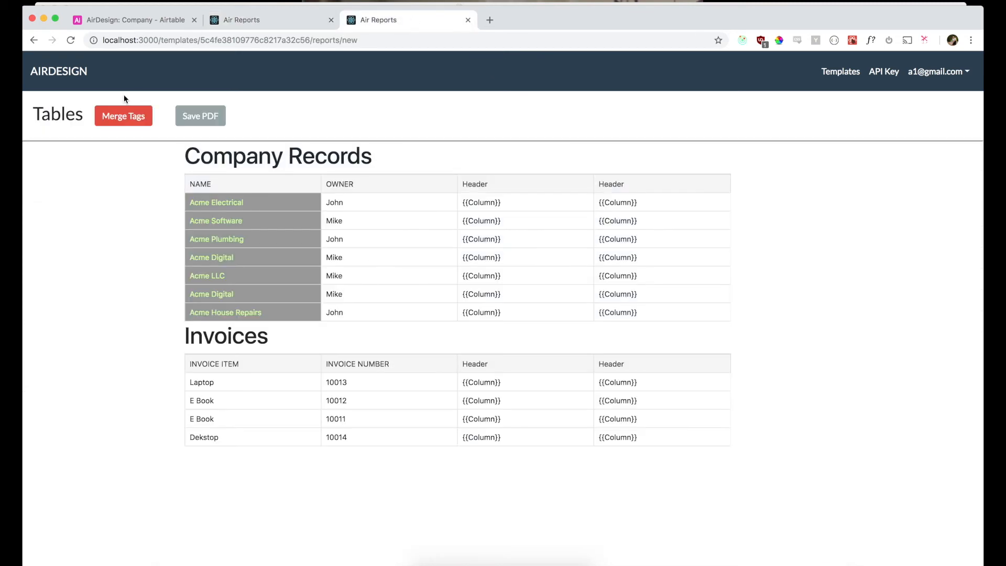
pyautogui.click(70, 40)
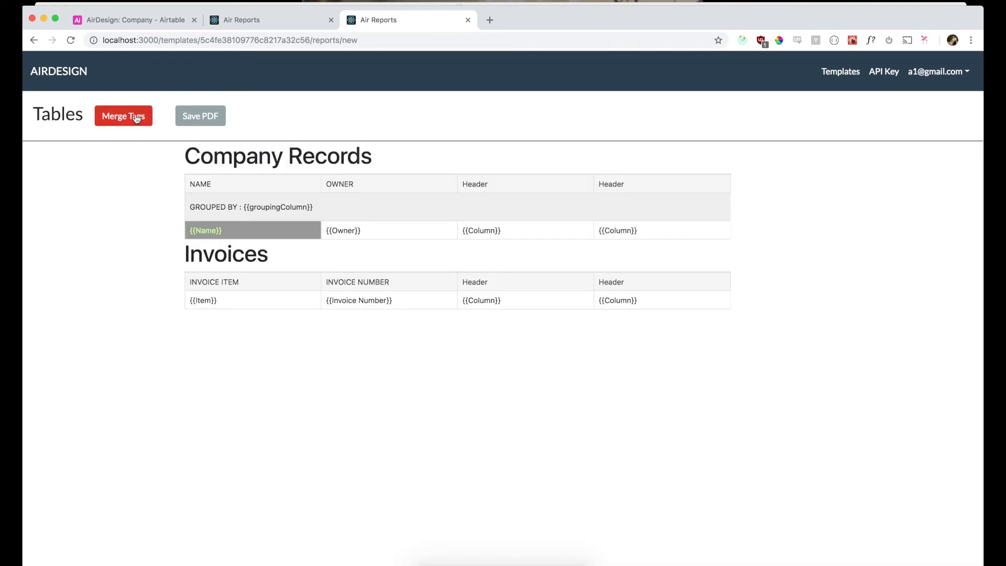
pyautogui.click(136, 118)
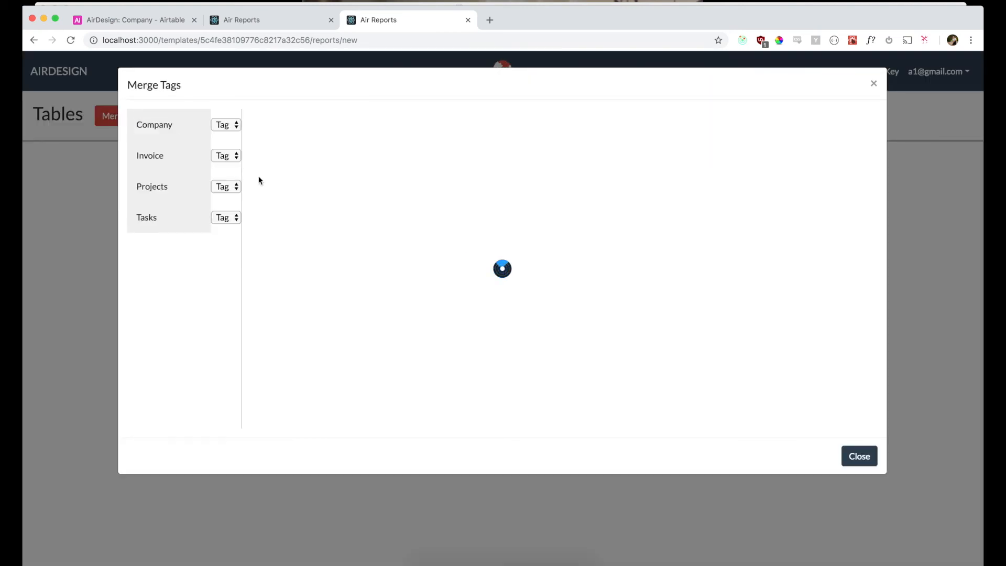
pyautogui.click(225, 124)
pyautogui.click(224, 138)
pyautogui.click(482, 360)
pyautogui.click(853, 460)
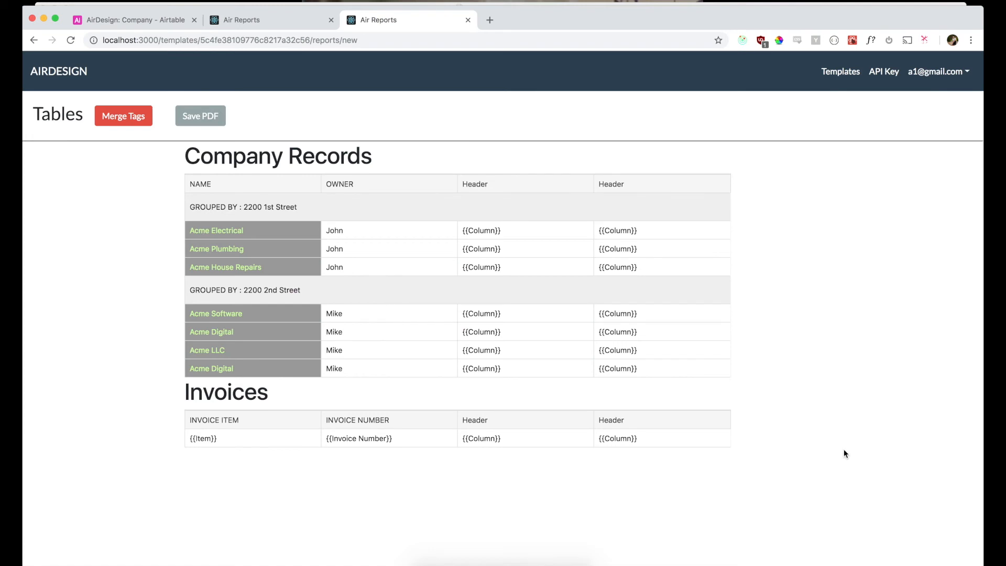
pyautogui.moveTo(192, 205); pyautogui.dragTo(303, 209)
pyautogui.click(283, 215)
pyautogui.moveTo(194, 289); pyautogui.dragTo(316, 287)
pyautogui.click(317, 287)
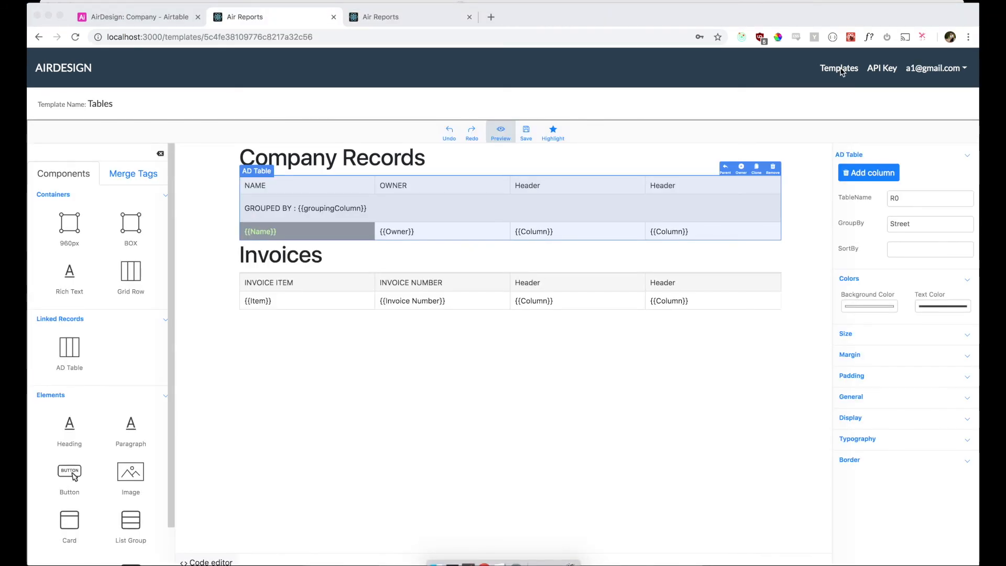
# Examine the Airtable schema settings for the Company and Invoice tables, including how the Invoices field links to Invoice.
pyautogui.click(889, 71)
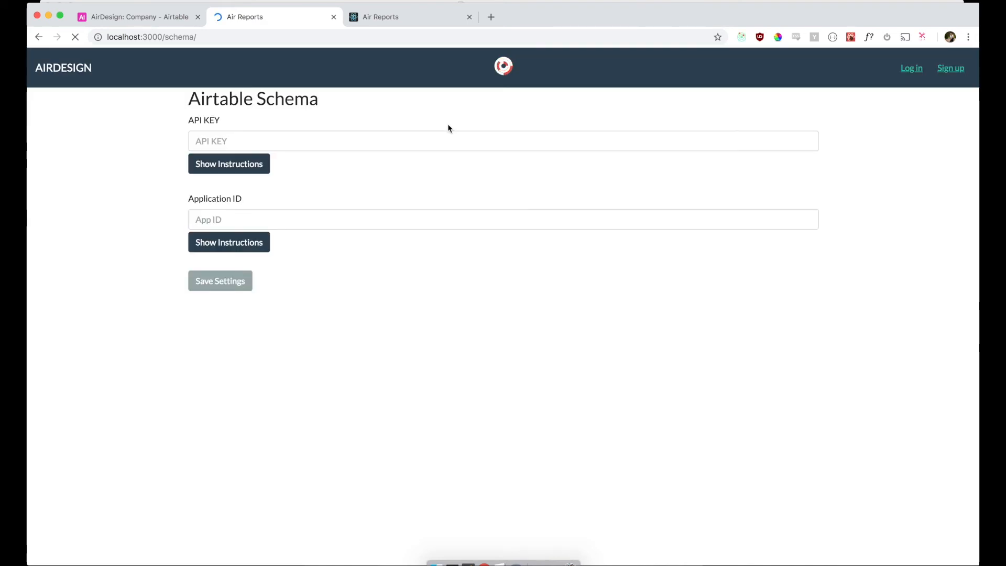
pyautogui.scroll(-5, 448, 124)
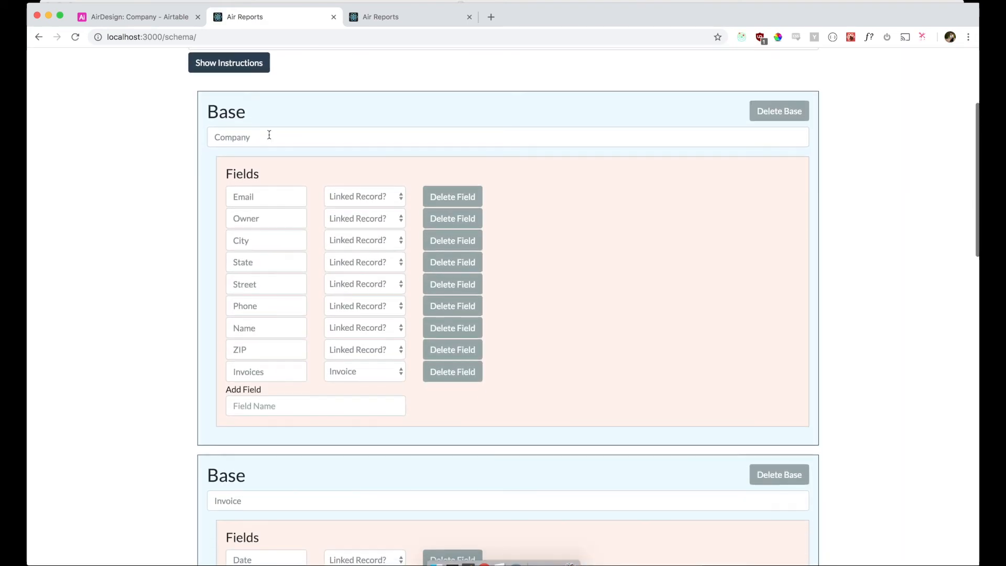
pyautogui.click(222, 139)
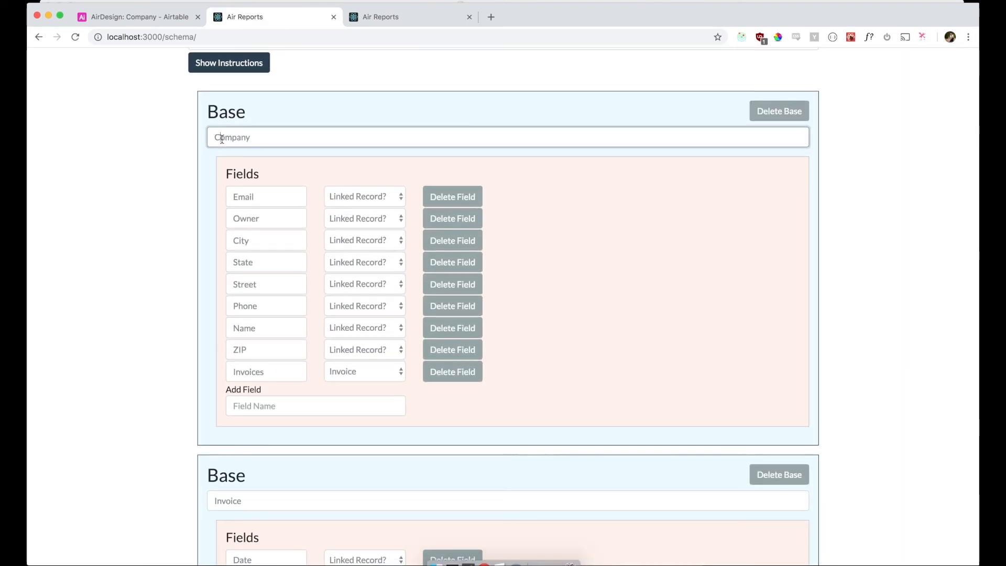
pyautogui.doubleClick(265, 372)
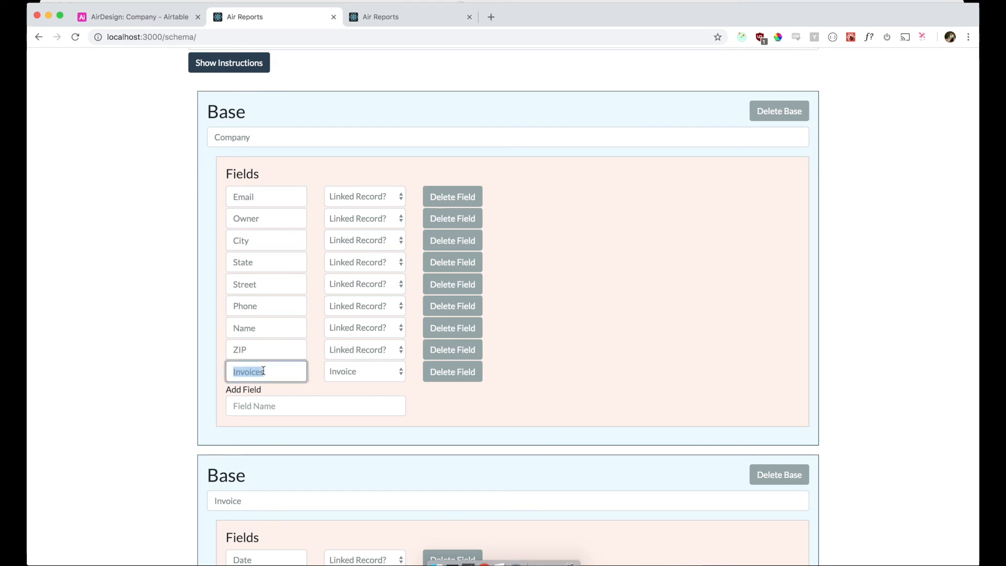
pyautogui.click(347, 372)
pyautogui.click(348, 376)
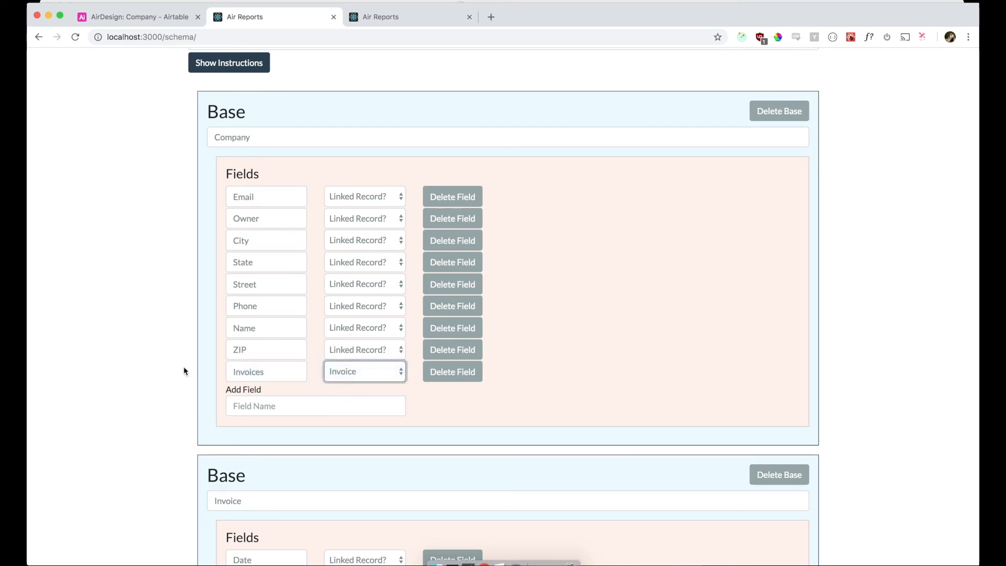
pyautogui.scroll(-3, 183, 366)
pyautogui.scroll(-2, 234, 292)
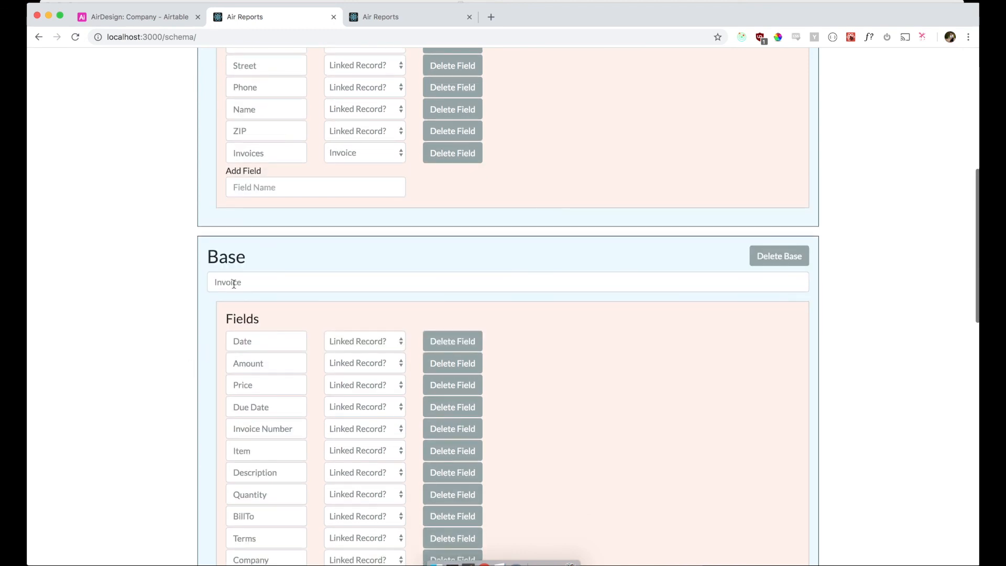
pyautogui.click(352, 117)
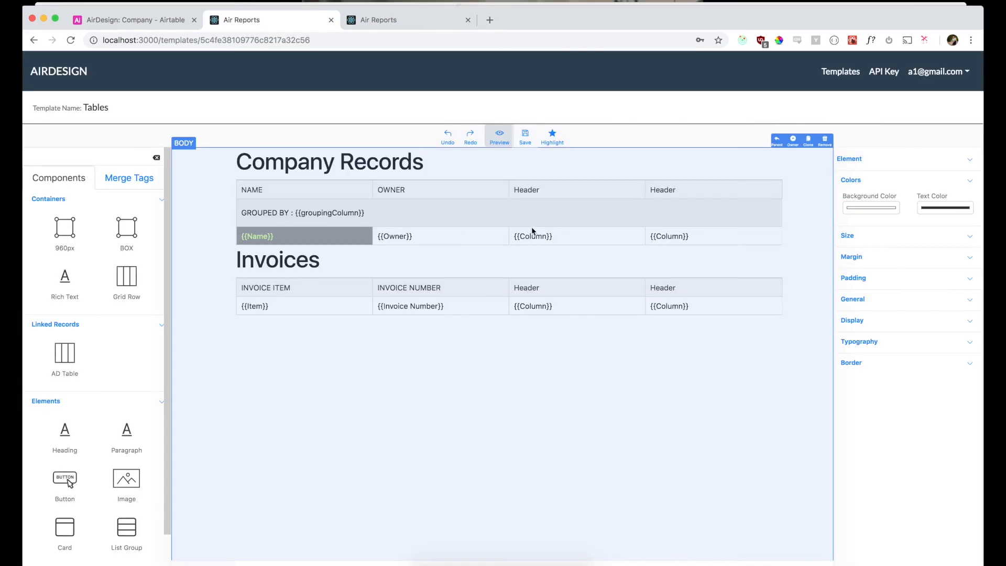
# Select the whole Company Records AD Table in the template to open its table settings.
pyautogui.click(561, 213)
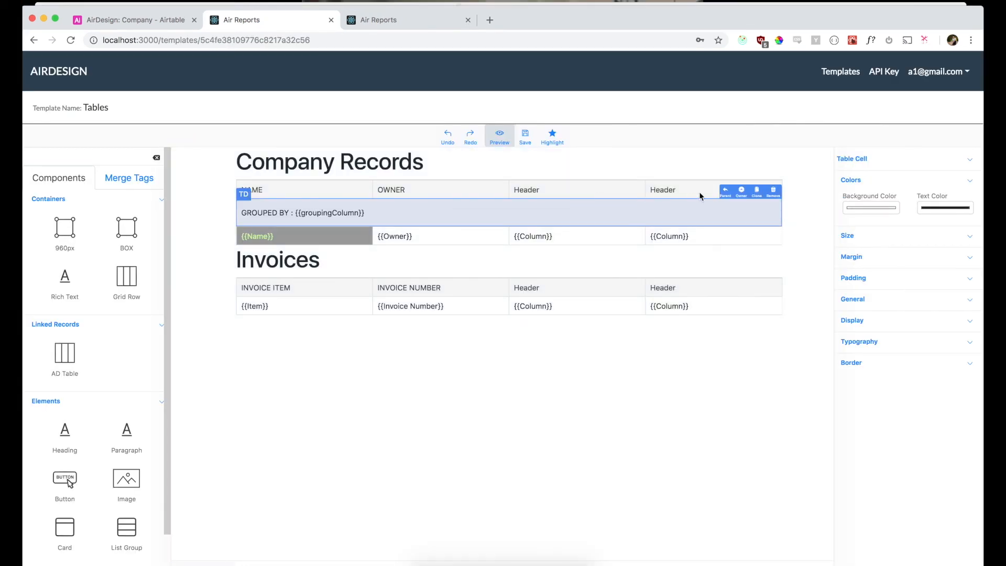
pyautogui.click(726, 193)
pyautogui.click(730, 179)
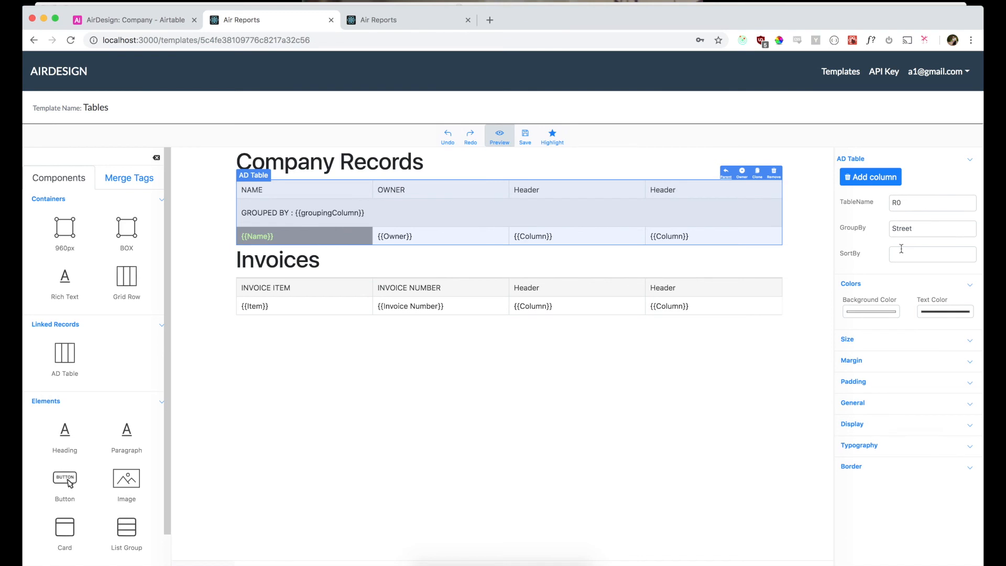